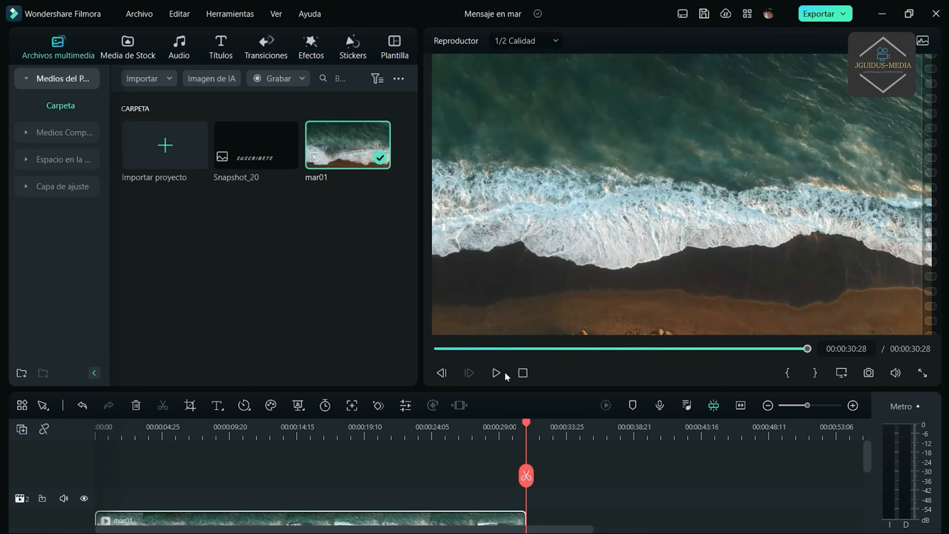
Preview the mar01 clip's playback and return the playhead to the start of the timeline.
click(496, 373)
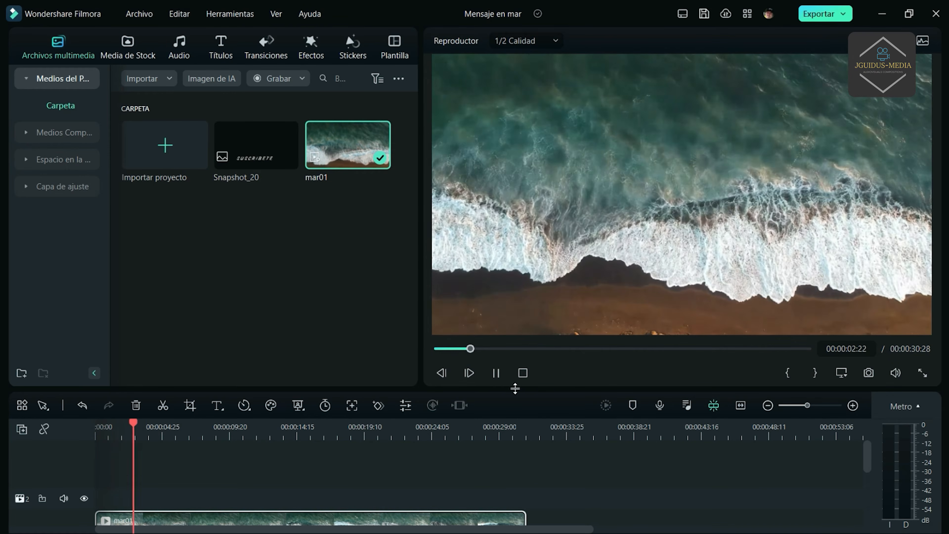
click(497, 373)
click(523, 373)
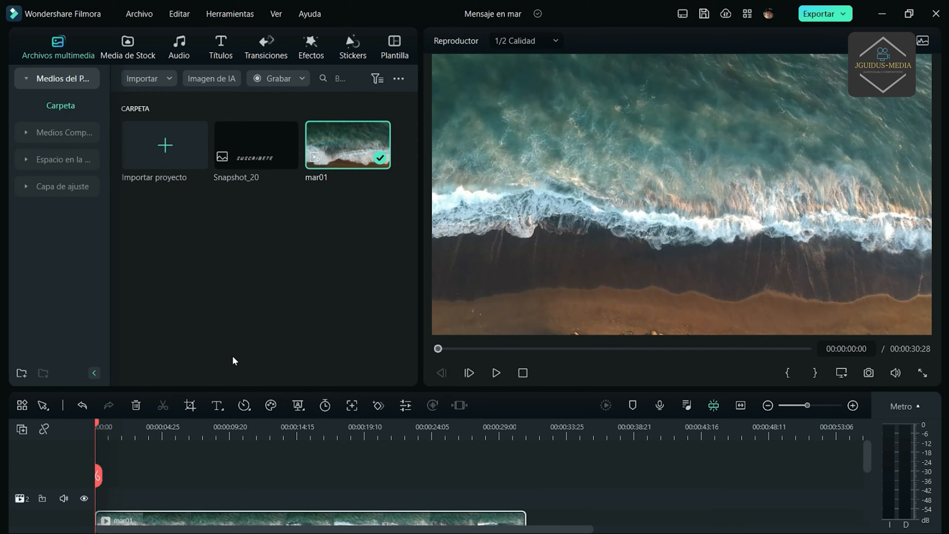
Add a quick text title above the mar01 clip at the timeline start and change its text to "BIENVENIDOS!!".
click(217, 407)
click(241, 429)
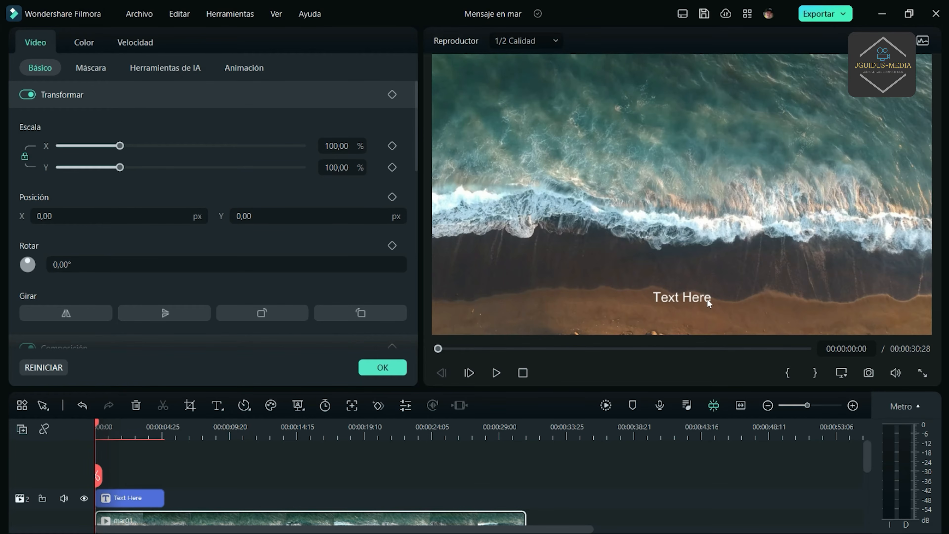
click(146, 494)
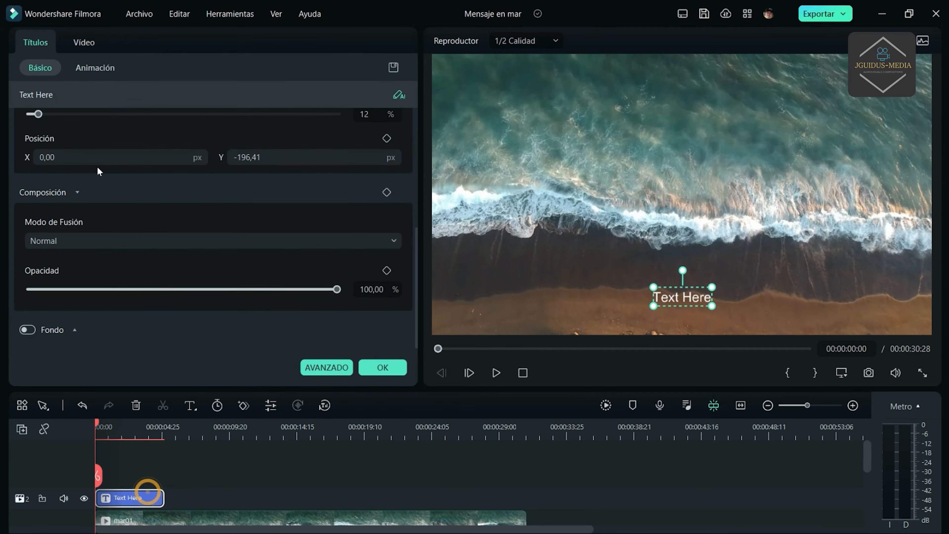
text(BIENVENIDO)
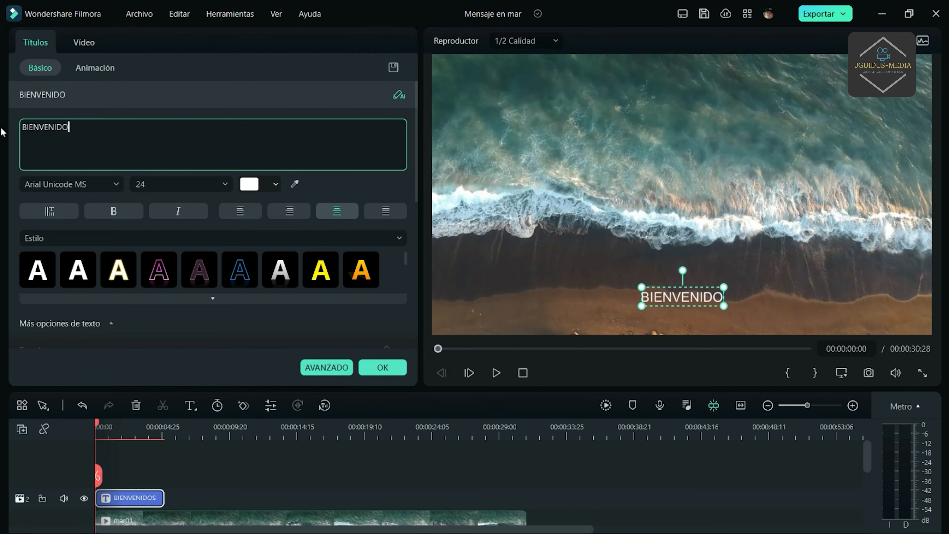
text(S!!)
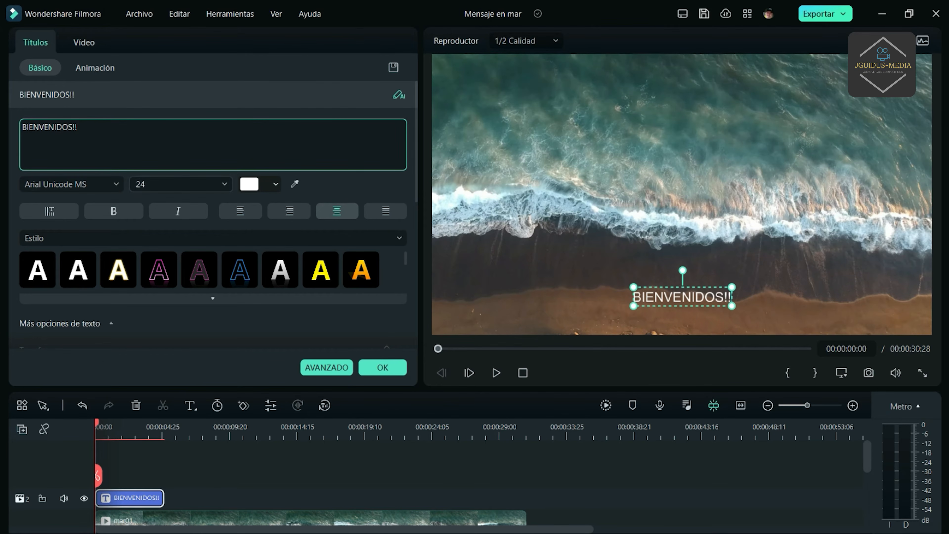
Set the BIENVENIDOS!! title's size to 56 and its font to Vampiro One.
click(181, 184)
scroll(175, 239, down, 3)
click(144, 227)
click(71, 184)
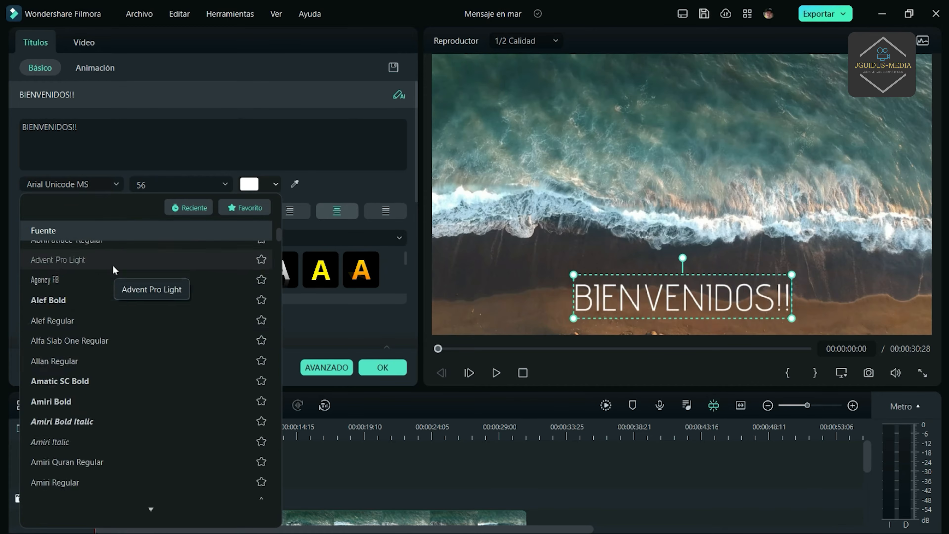
scroll(94, 269, up, 5)
click(80, 289)
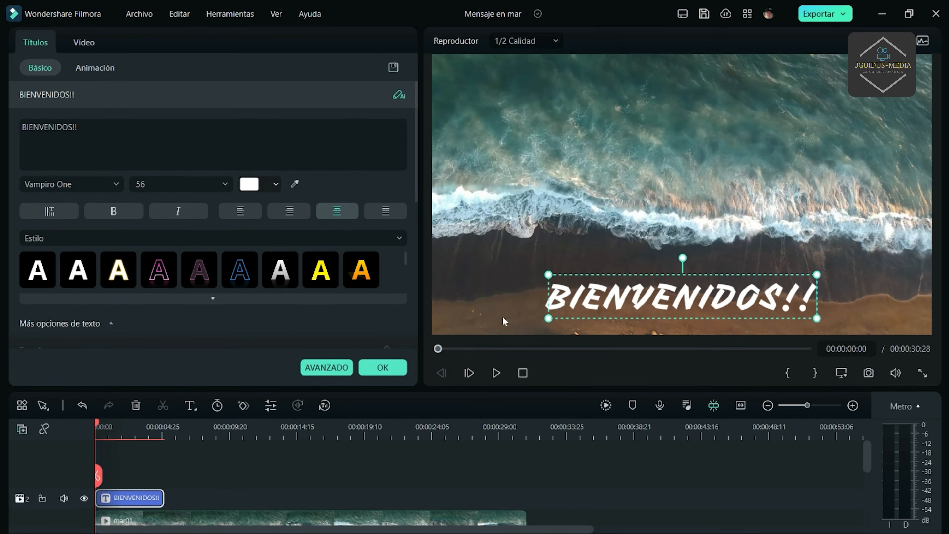
Move the title slightly higher in the frame and extend its clip to the end of mar01.
drag(641, 275, 642, 257)
click(273, 514)
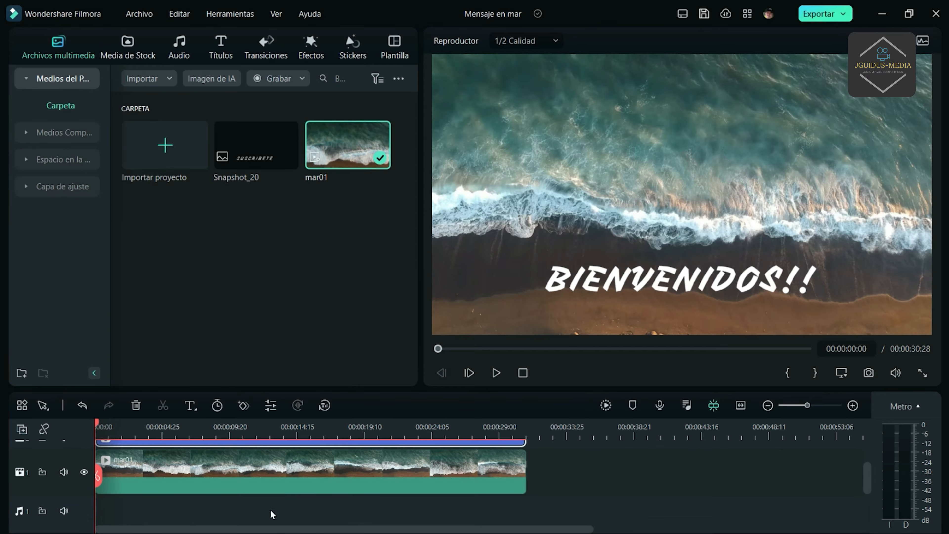
Hide the mar01 video track and save a PNG snapshot of the title alone.
click(84, 473)
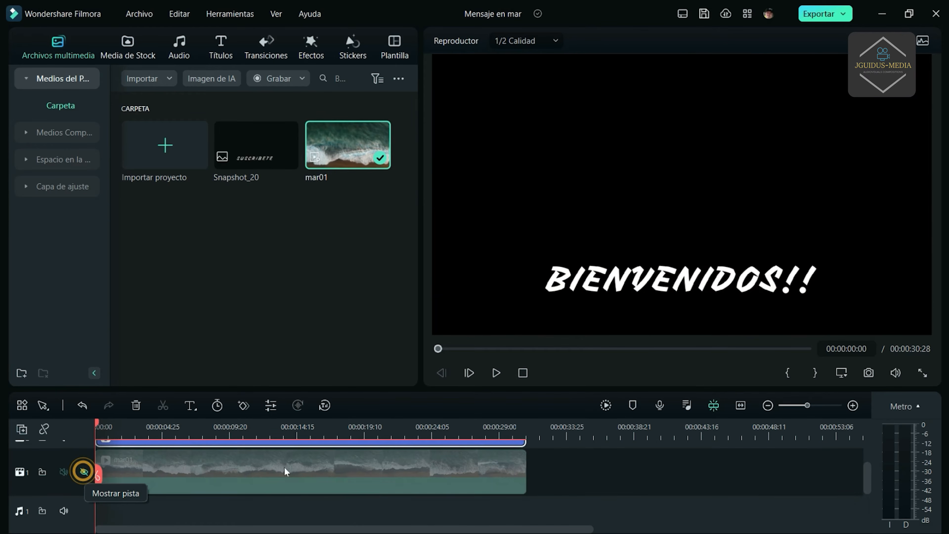
scroll(584, 472, up, 2)
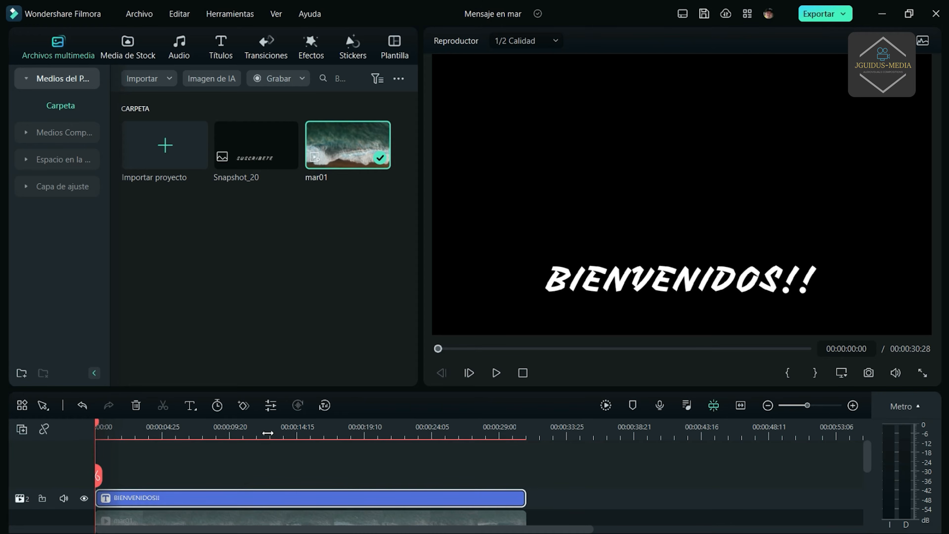
click(869, 374)
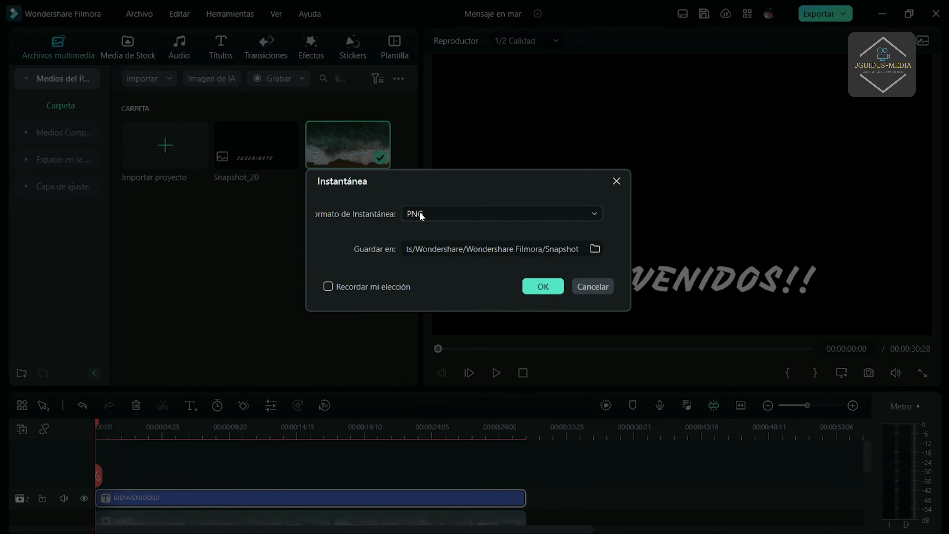
click(554, 289)
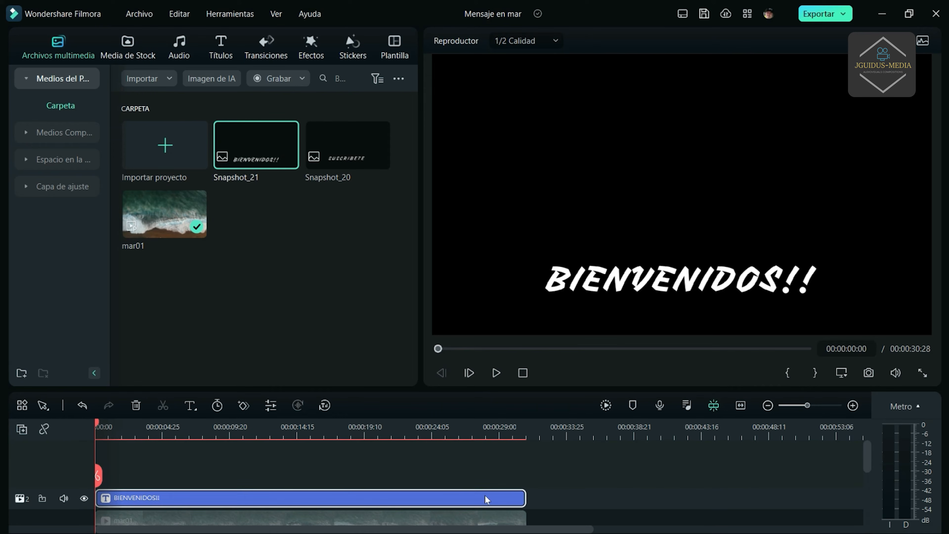
Delete the BIENVENIDOS!! title clip from the timeline and show the mar01 video track again.
key(Delete)
scroll(161, 476, down, 2)
scroll(150, 485, up, 2)
scroll(150, 486, down, 2)
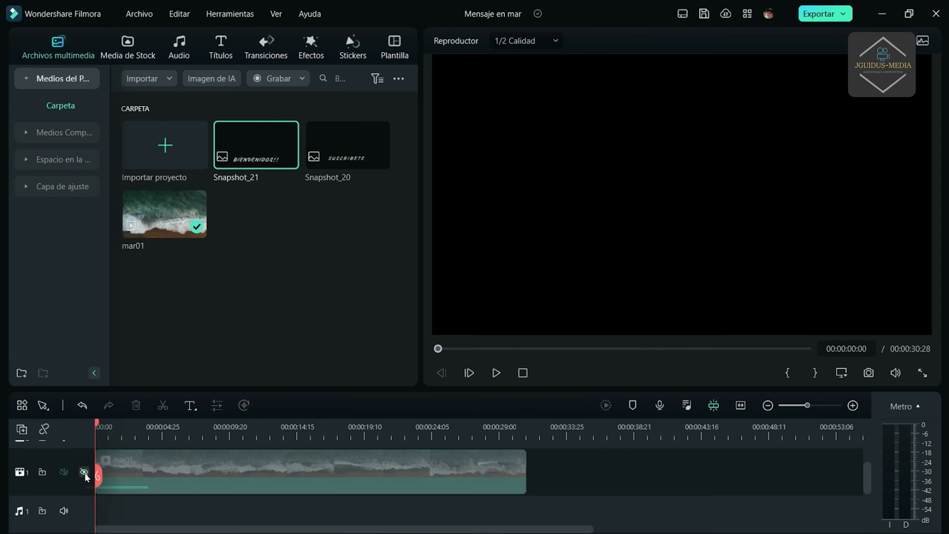
click(84, 472)
scroll(205, 460, up, 2)
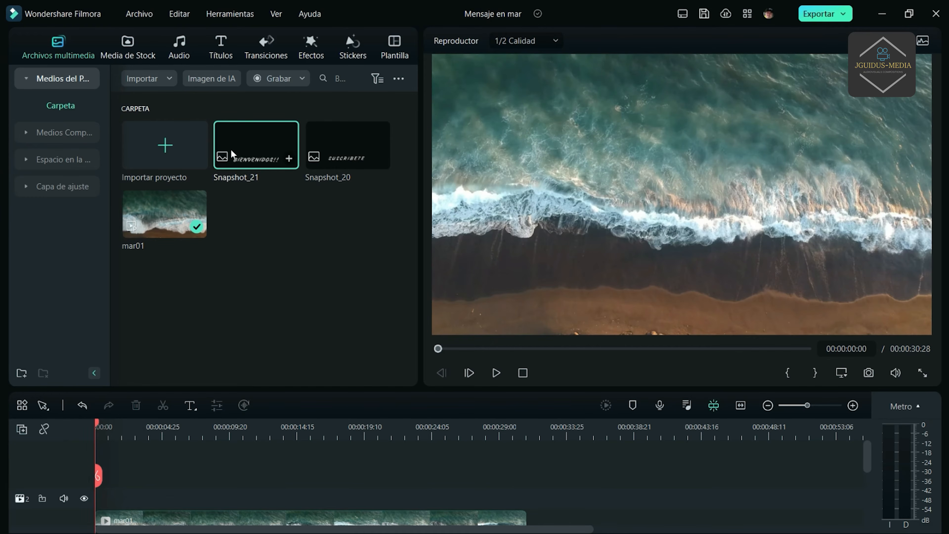
Place Snapshot_21 on the track above mar01 for the video's full length and set its blend mode to Diferencia.
drag(235, 152, 526, 472)
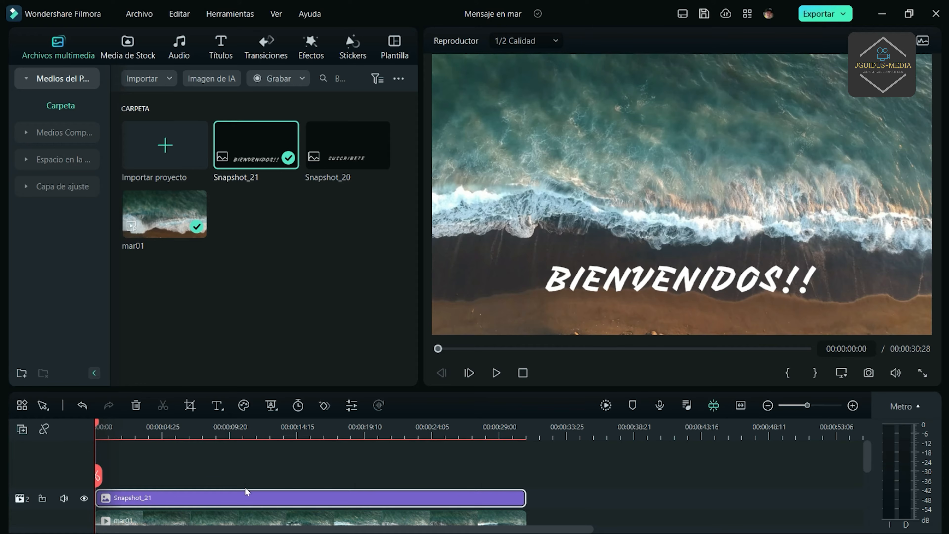
double_click(208, 498)
click(40, 72)
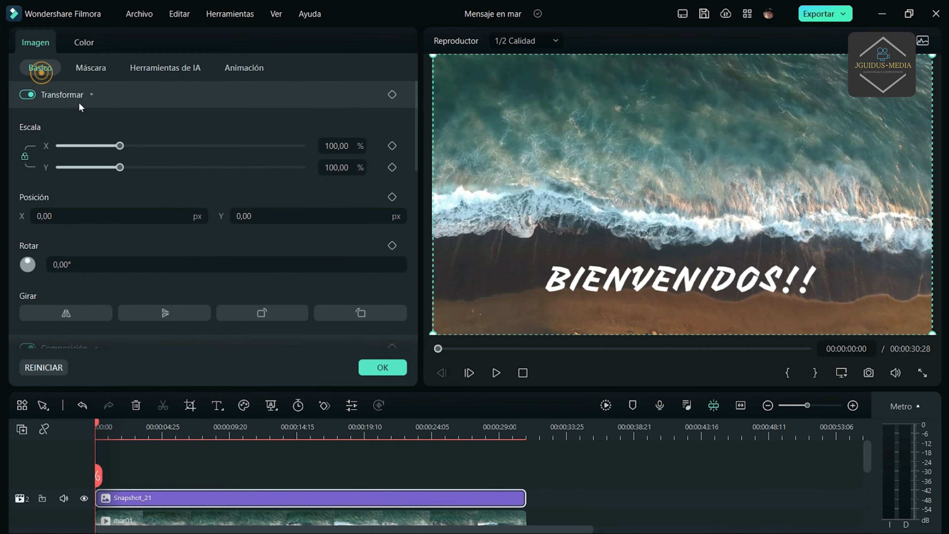
scroll(192, 247, down, 5)
click(66, 198)
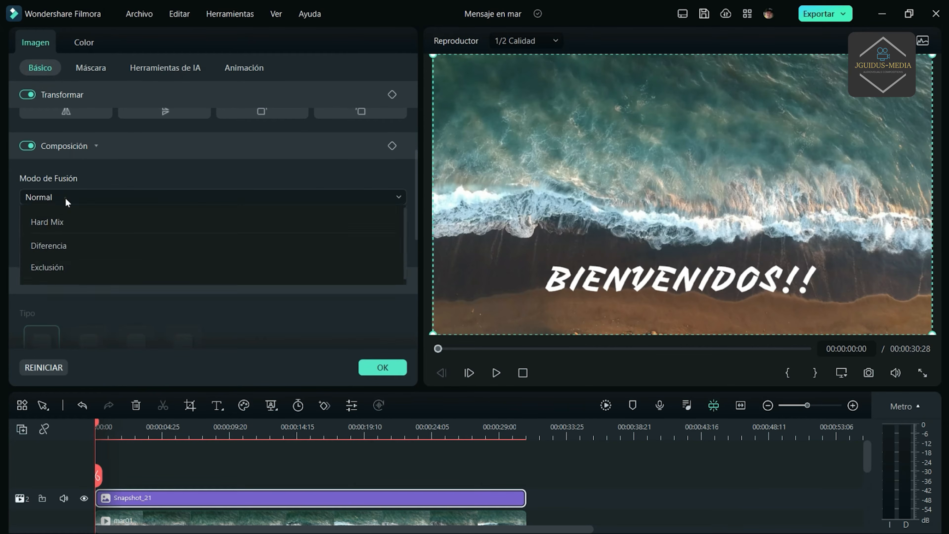
scroll(92, 266, down, 3)
scroll(75, 260, up, 2)
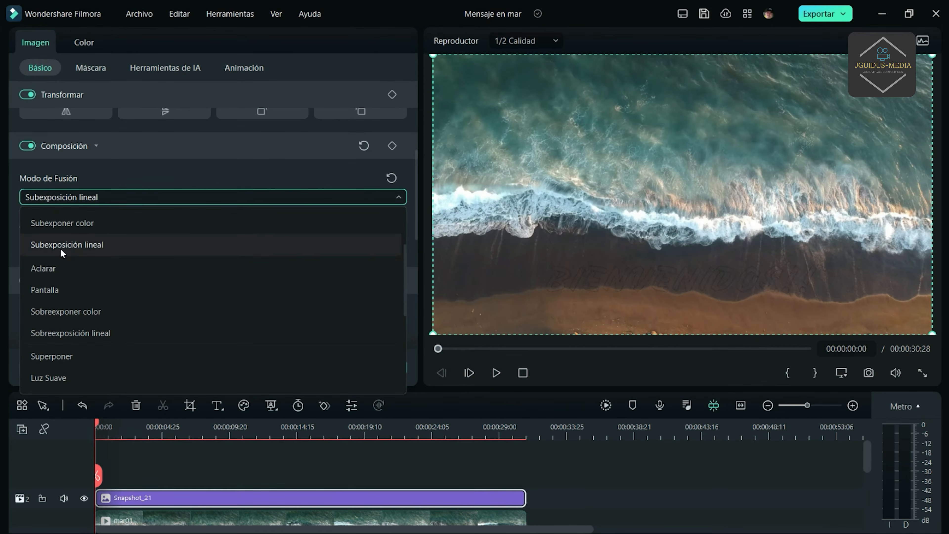
scroll(61, 245, down, 3)
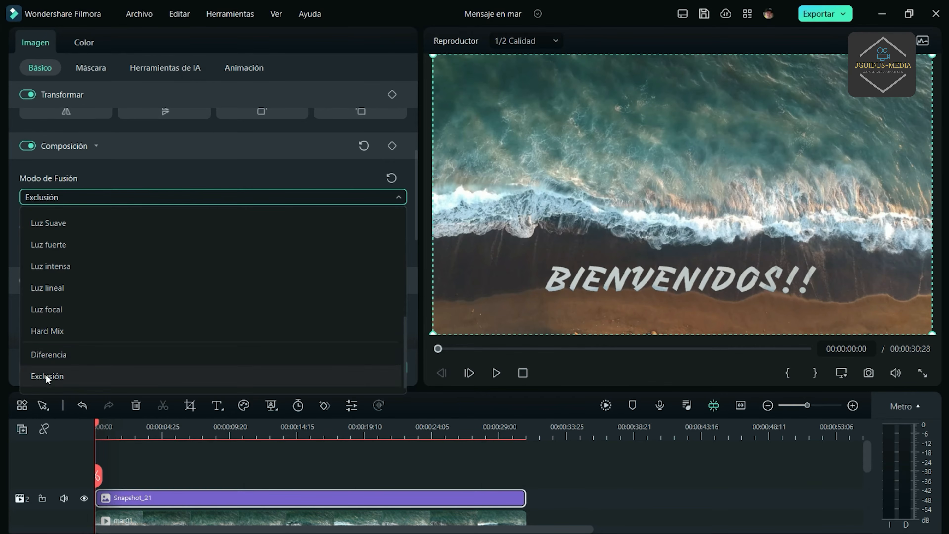
click(50, 354)
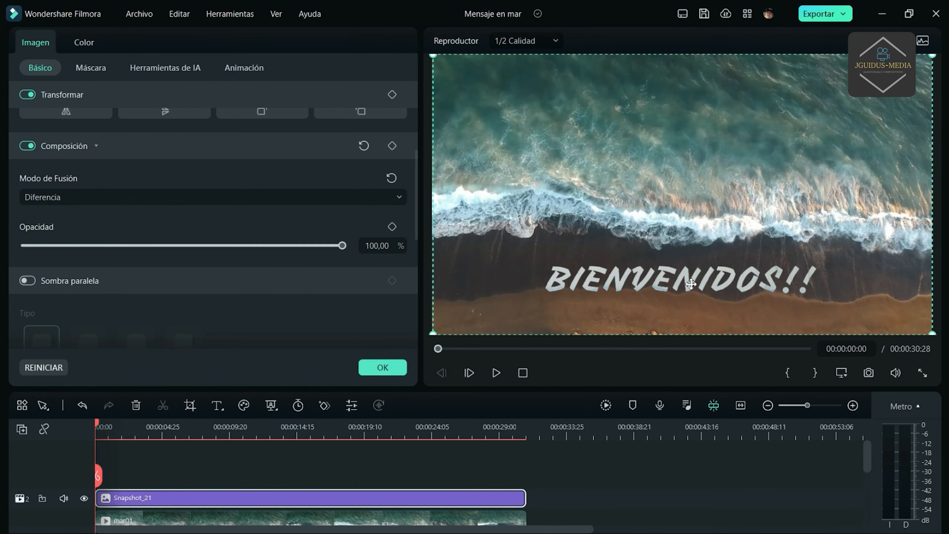
Draw a closed pen mask on Snapshot_21 around the sea above the text, with its lower edge following the wave's foam line.
click(98, 70)
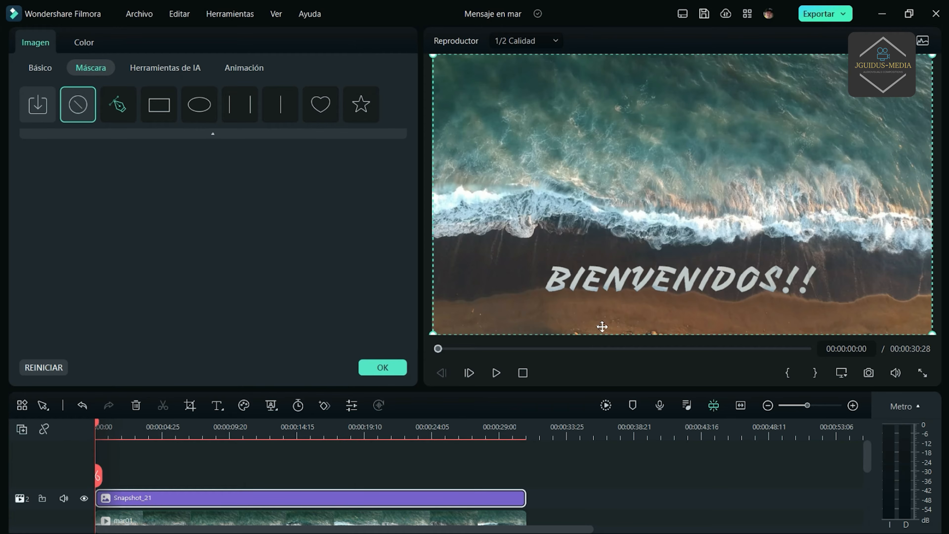
click(120, 109)
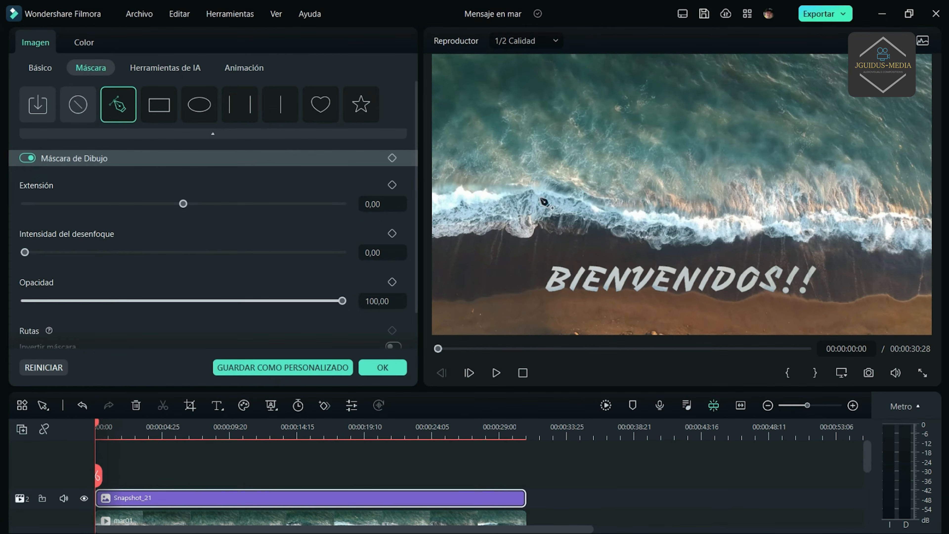
click(514, 239)
click(507, 100)
click(852, 98)
click(860, 248)
click(841, 240)
click(829, 240)
click(812, 241)
click(790, 240)
click(772, 237)
click(751, 235)
click(730, 241)
click(716, 241)
click(694, 245)
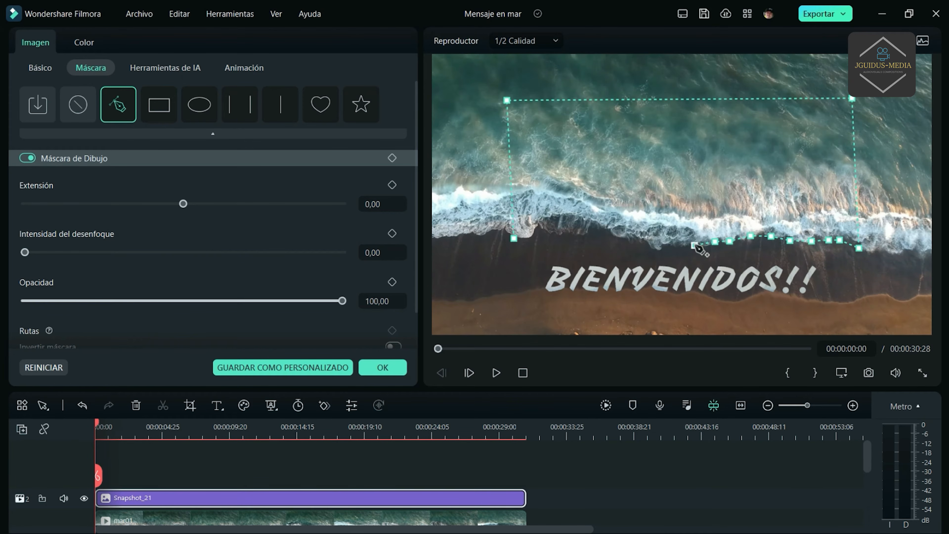
click(673, 243)
click(659, 249)
click(649, 241)
click(627, 237)
click(610, 233)
click(600, 227)
click(572, 218)
click(553, 222)
click(537, 228)
click(529, 239)
click(515, 238)
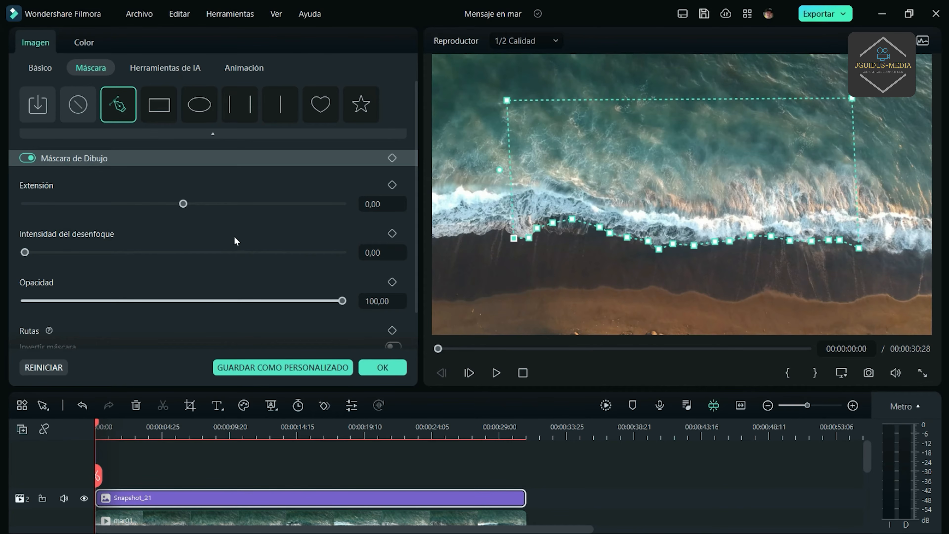
Invert the drawn mask and set its blur intensity to 6,37.
scroll(299, 251, down, 1)
click(393, 306)
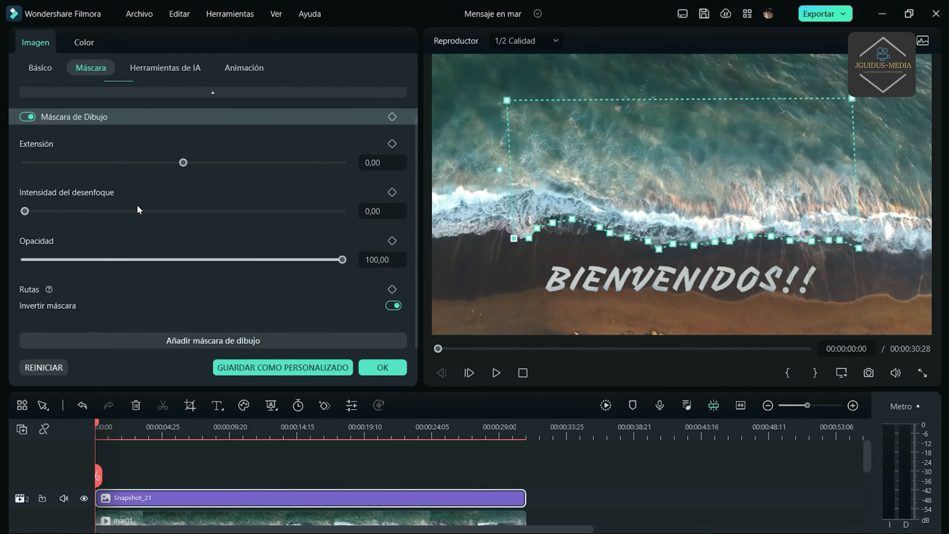
drag(376, 214, 379, 214)
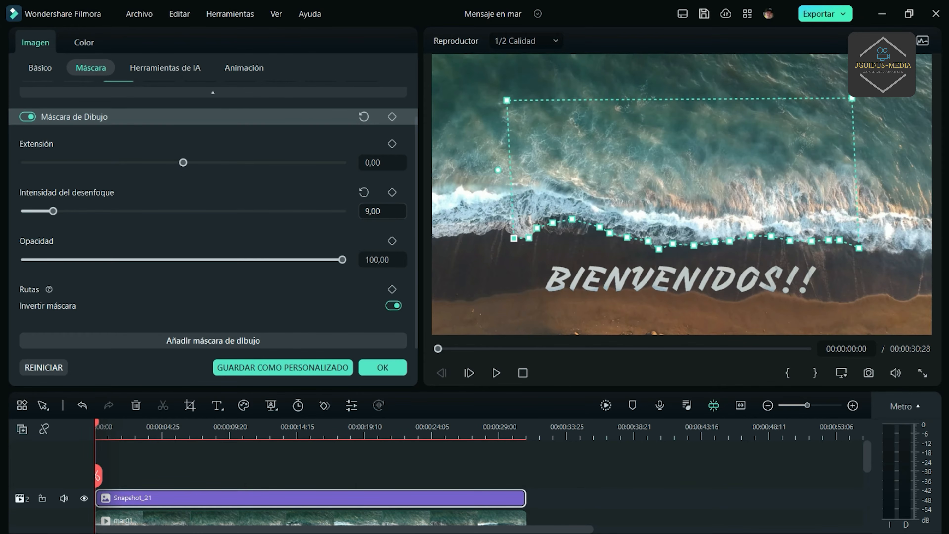
drag(53, 211, 47, 220)
scroll(320, 182, up, 1)
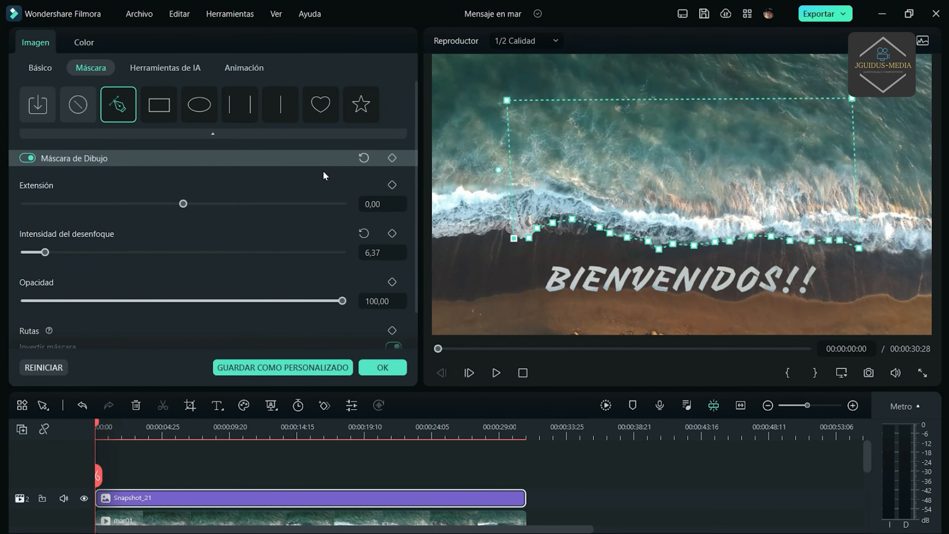
Add keyframes at the start of Snapshot_21 for all drawn mask properties and all transform properties.
click(392, 158)
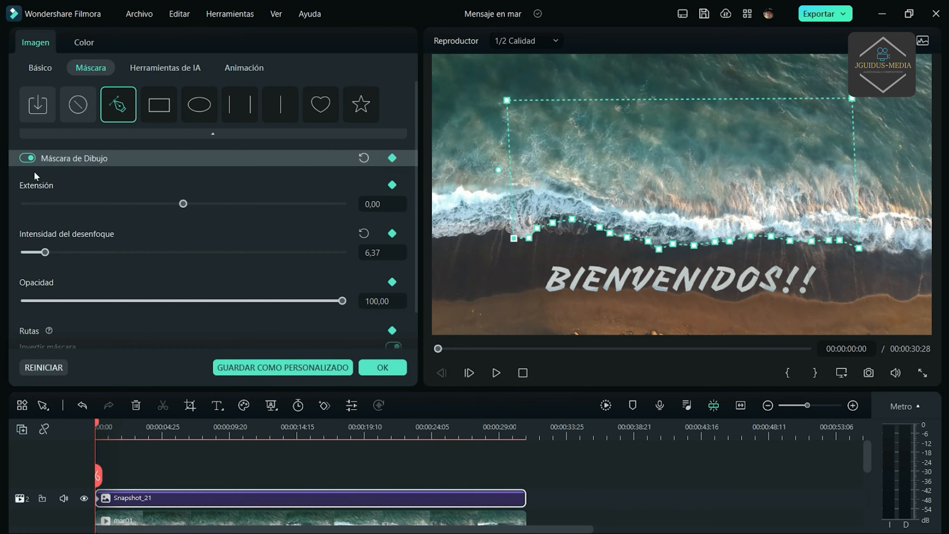
click(40, 69)
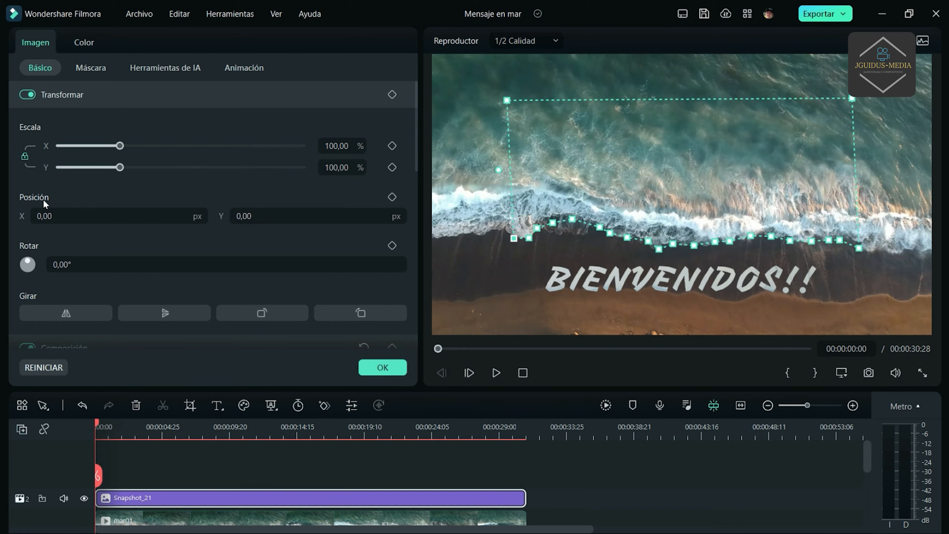
click(392, 197)
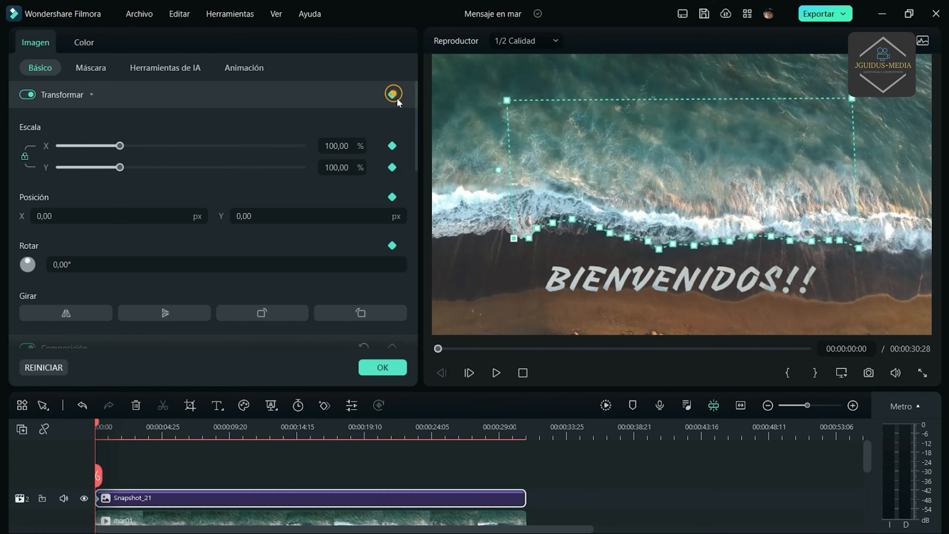
At 00:00:00:28, reshape the drawn mask's lower edge by pulling the points above the end of the text down onto the foam line.
click(89, 68)
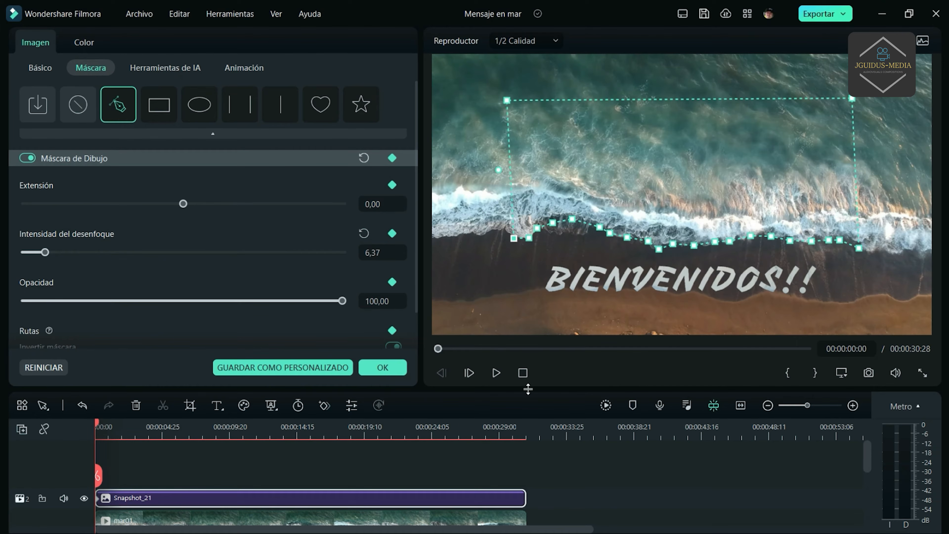
click(470, 373)
click(469, 373)
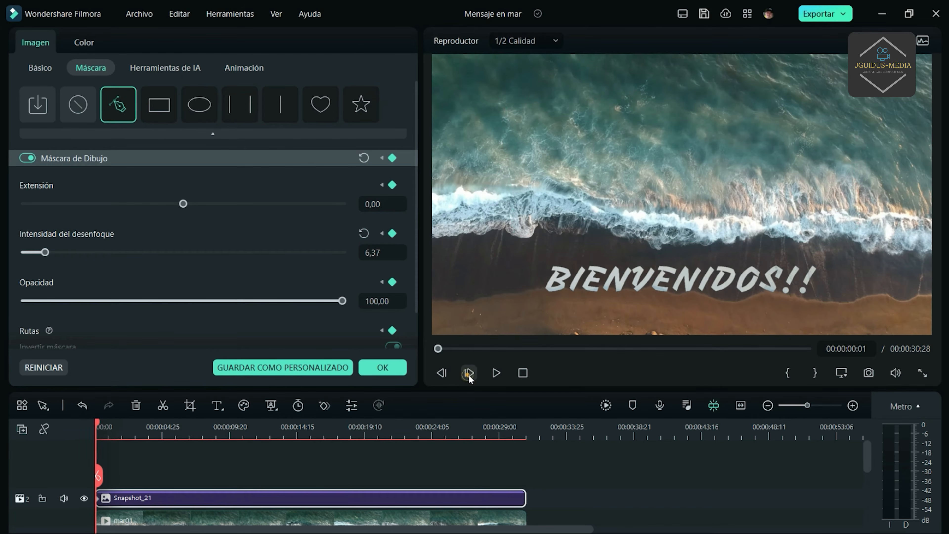
click(469, 373)
click(469, 373)
click(469, 373)
click(469, 373)
click(469, 373)
click(469, 373)
click(469, 373)
click(469, 373)
click(469, 373)
click(469, 373)
click(469, 373)
click(469, 373)
click(469, 373)
click(469, 373)
click(469, 373)
click(469, 372)
click(469, 372)
click(469, 373)
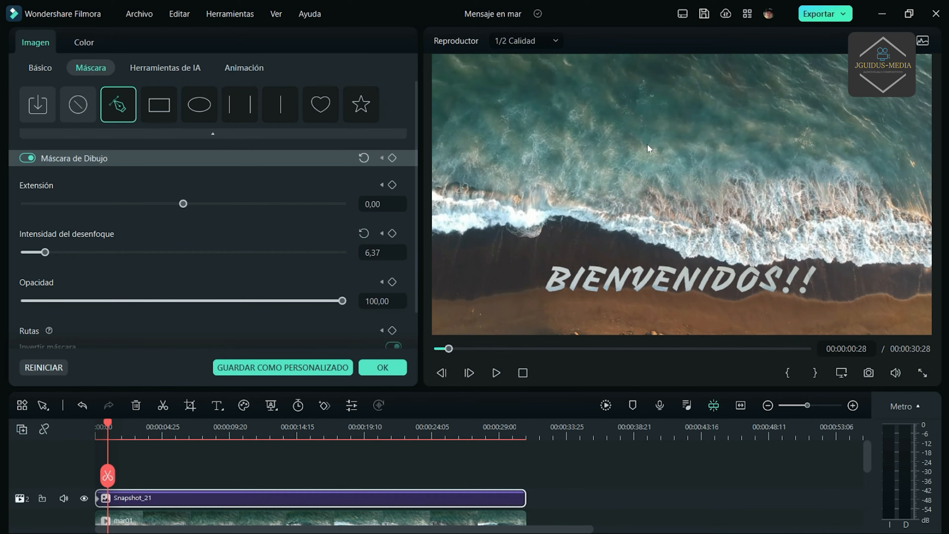
click(674, 138)
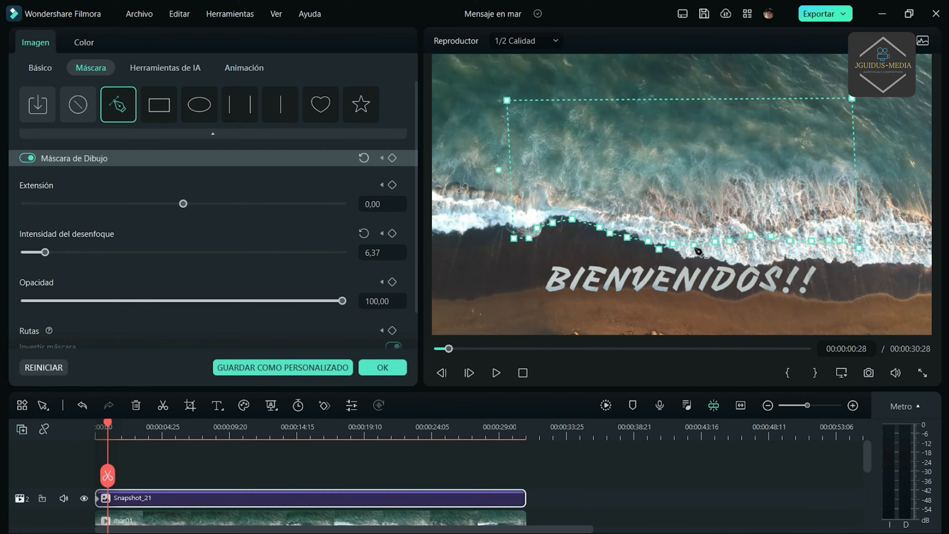
drag(696, 250, 698, 259)
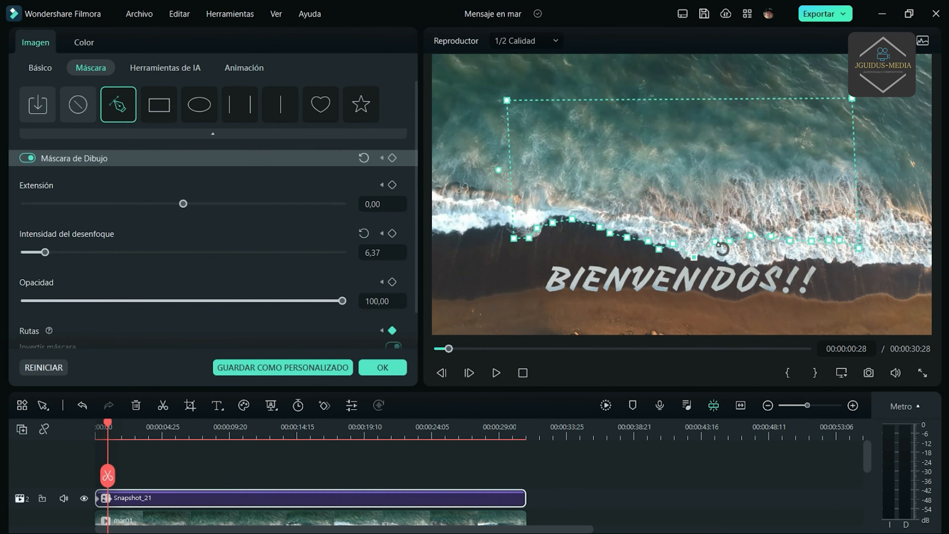
drag(718, 243, 718, 260)
drag(733, 246, 753, 266)
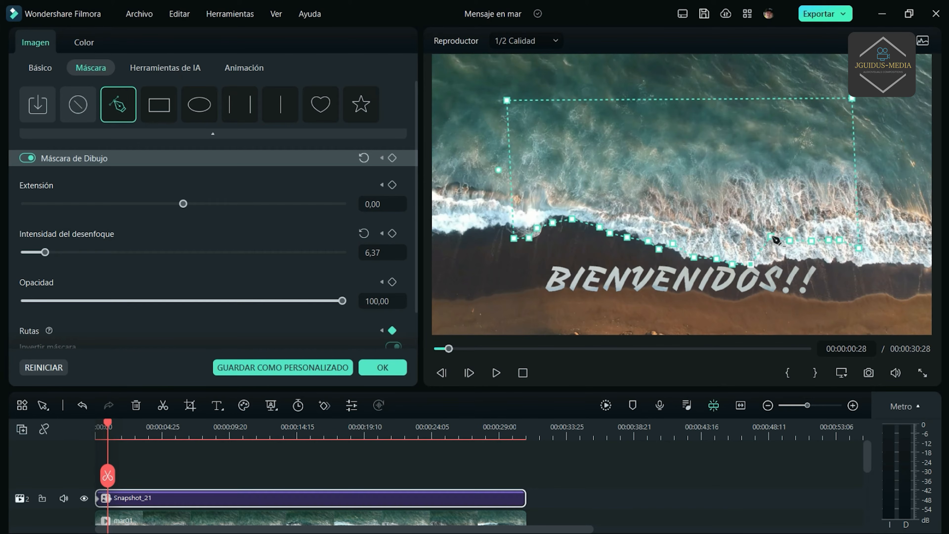
drag(772, 237, 846, 263)
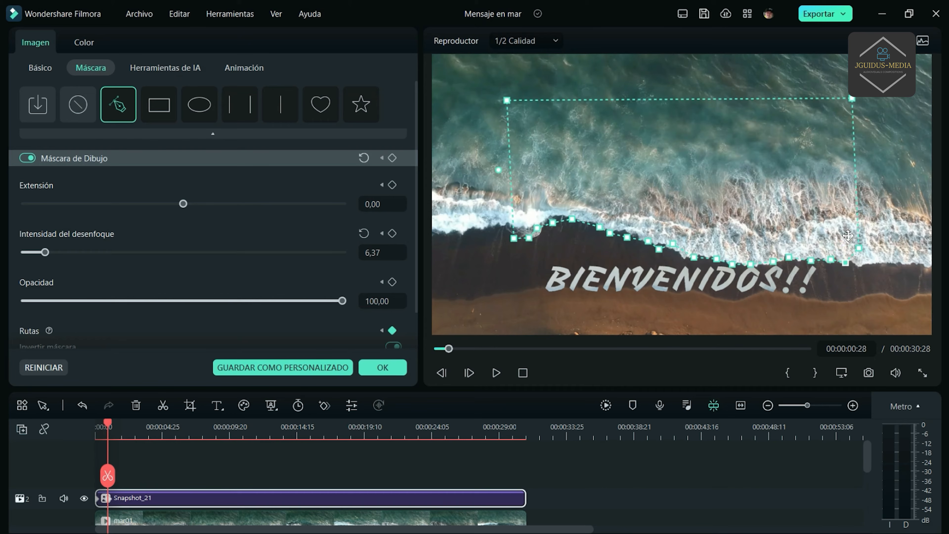
click(856, 150)
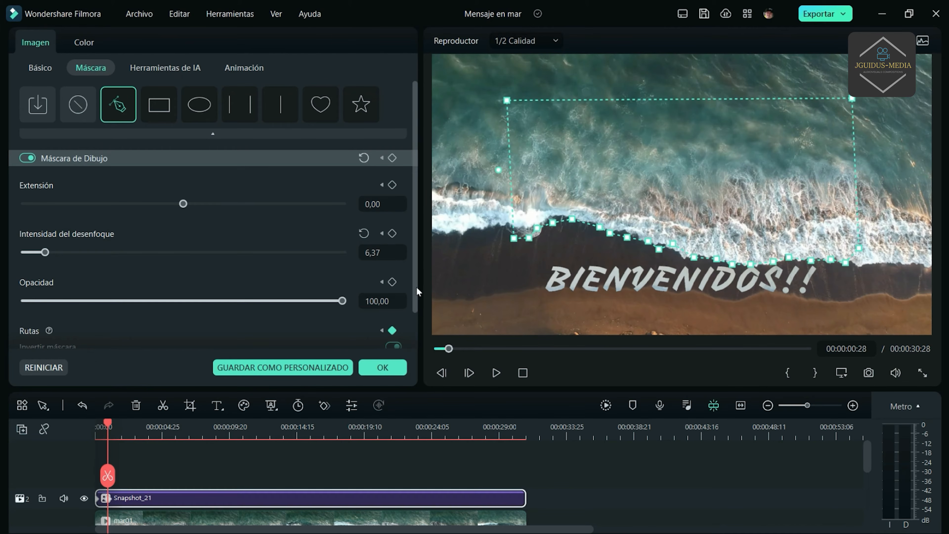
At 00:00:01:06, lower the mask points over the last letters of BIENVENIDOS!! to match the advancing foam.
scroll(416, 290, down, 1)
click(469, 372)
click(471, 374)
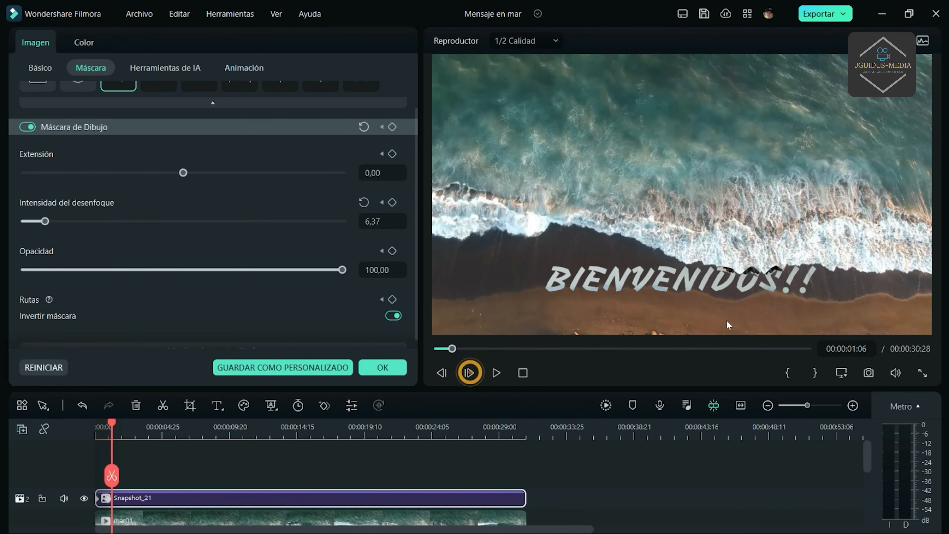
click(687, 161)
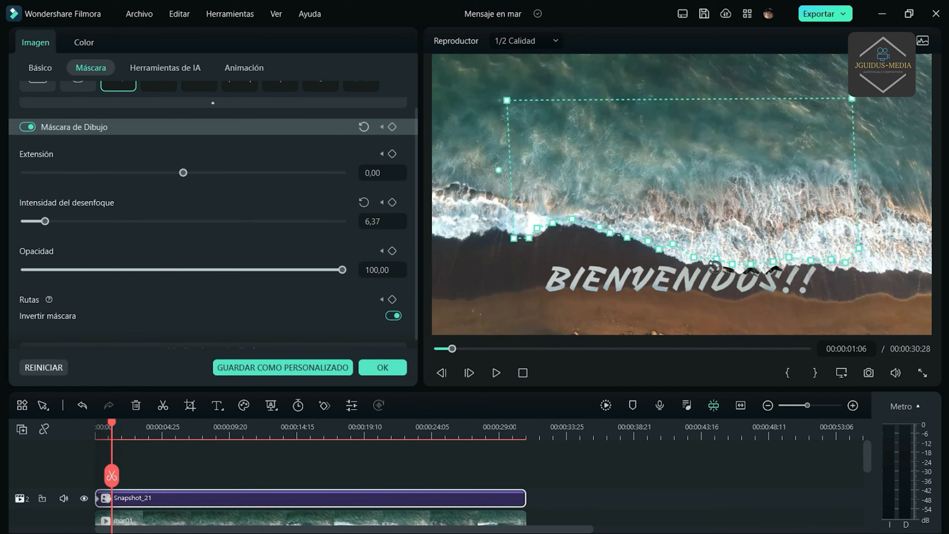
drag(694, 257, 751, 272)
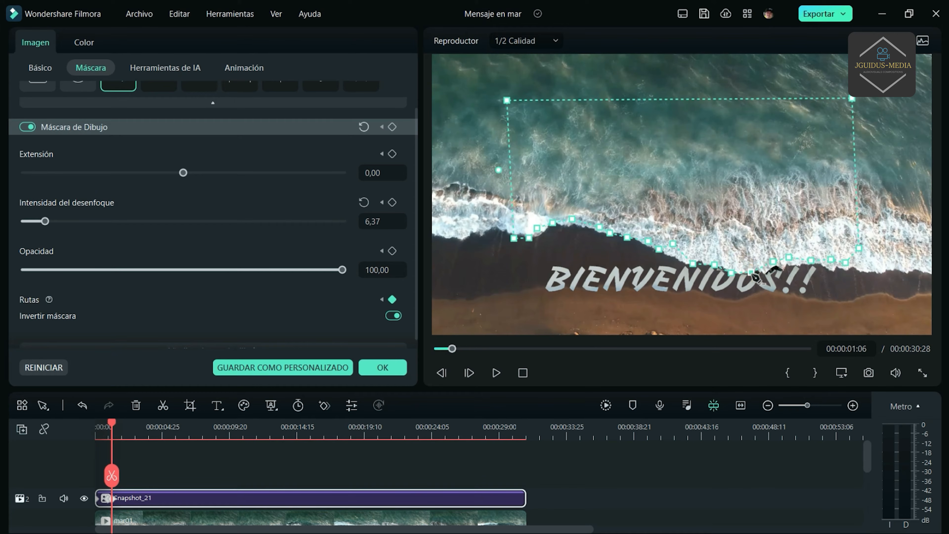
drag(774, 263, 775, 274)
drag(790, 258, 789, 268)
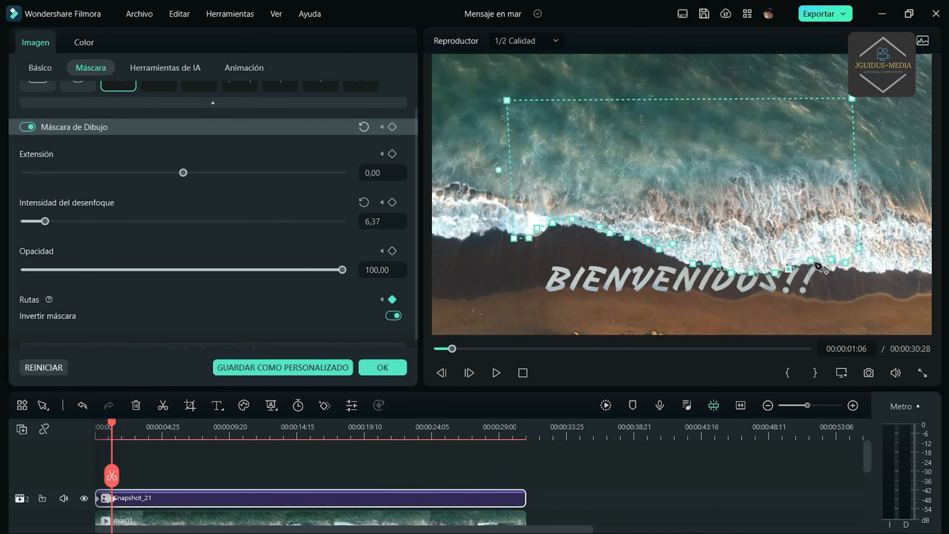
drag(813, 261, 830, 267)
At 00:00:01:15, move the mask points above the middle and end of the text down to the wave's new edge.
click(470, 373)
click(469, 373)
click(469, 373)
click(469, 373)
click(469, 373)
click(469, 373)
click(469, 373)
click(469, 373)
click(469, 373)
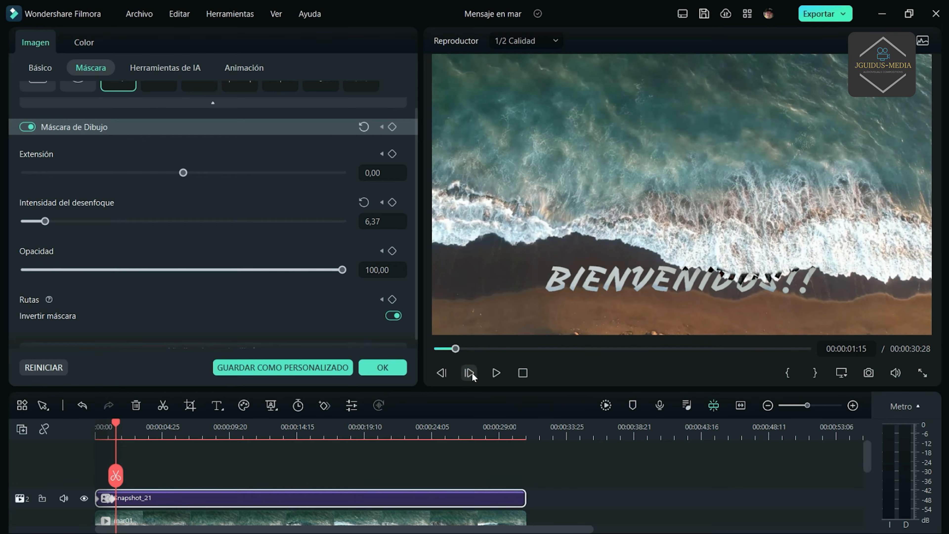
click(699, 156)
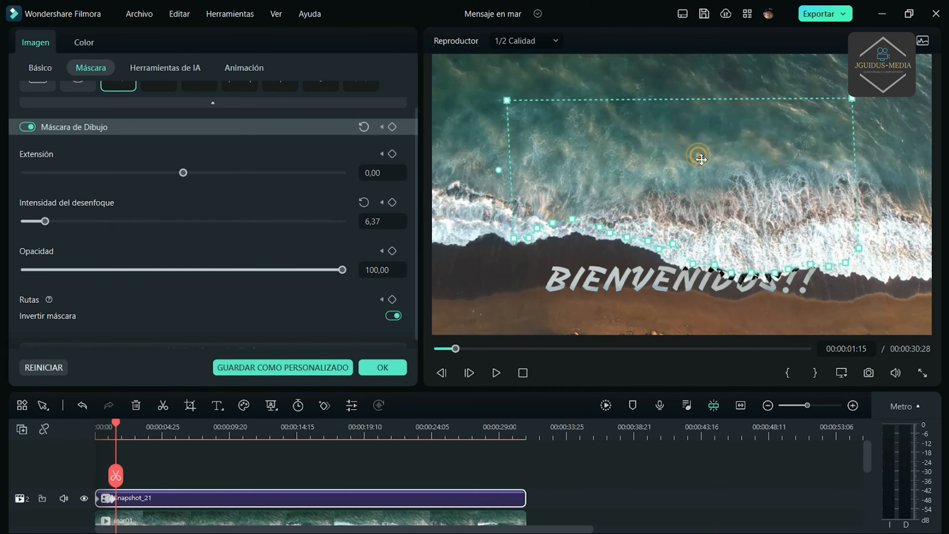
drag(675, 245, 675, 266)
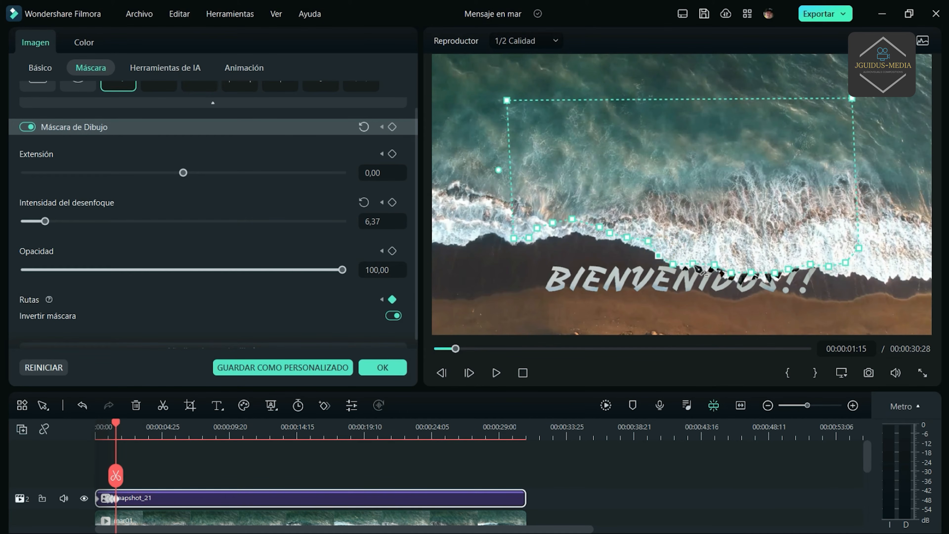
drag(693, 266, 713, 271)
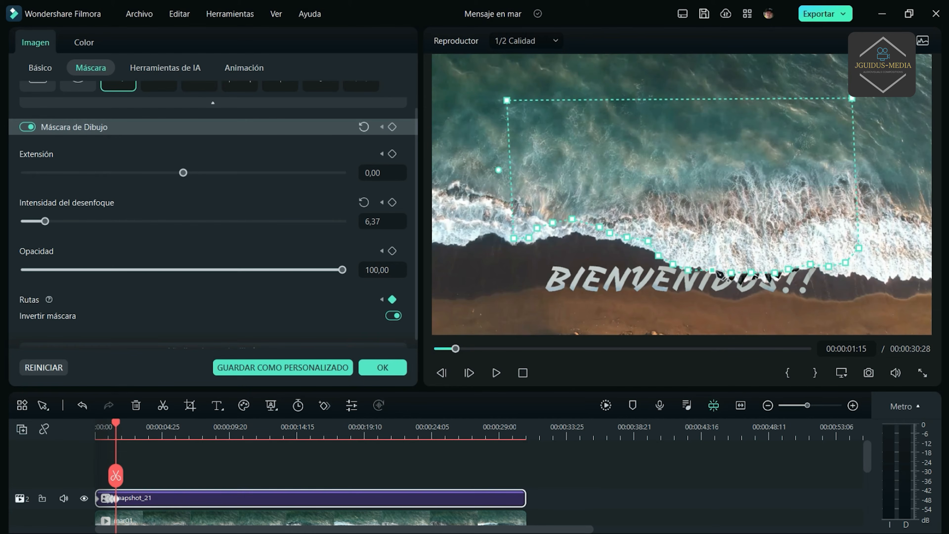
drag(734, 276, 767, 281)
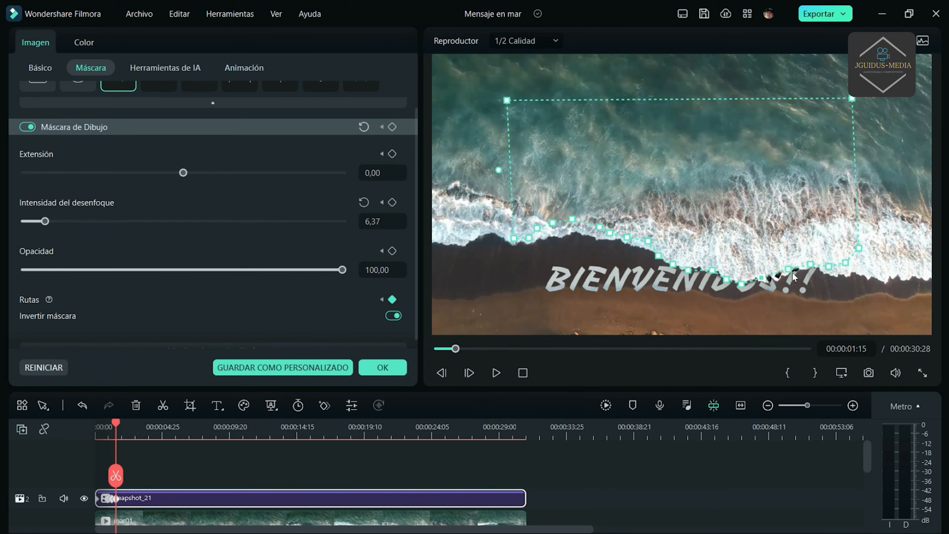
Keep adjusting the mask's lower edge to the foam line as the wave moves, including at 00:00:10:21 and 00:00:14:10.
click(469, 373)
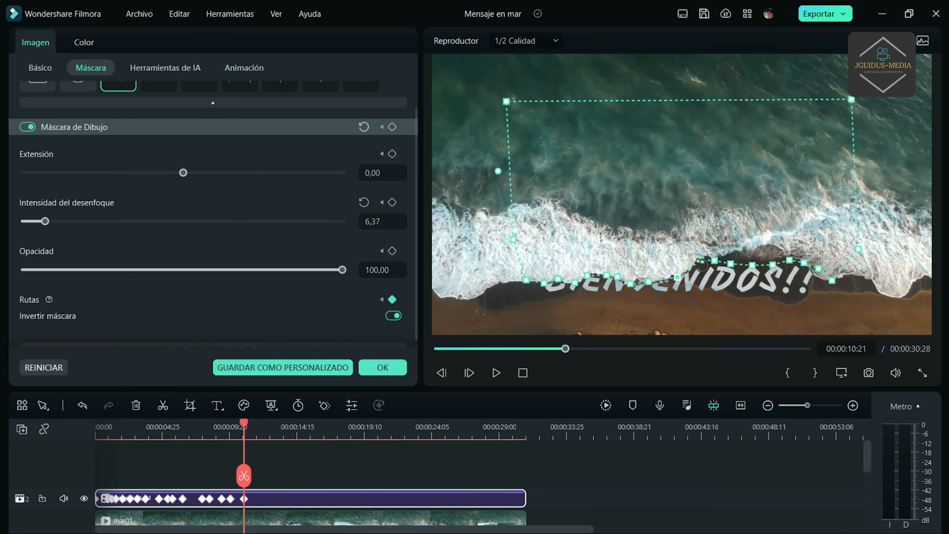
drag(789, 261, 789, 269)
click(469, 373)
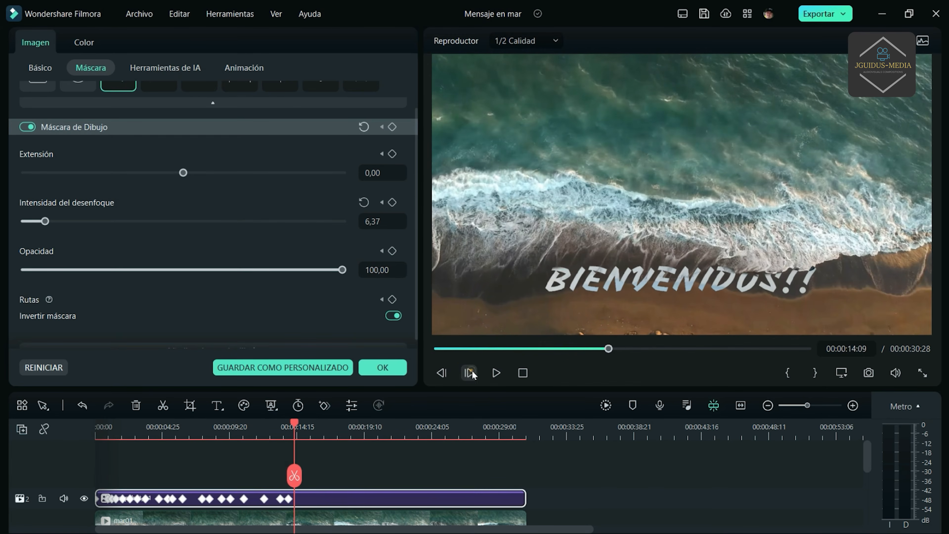
click(470, 373)
click(583, 237)
drag(526, 273, 603, 248)
drag(615, 261, 846, 254)
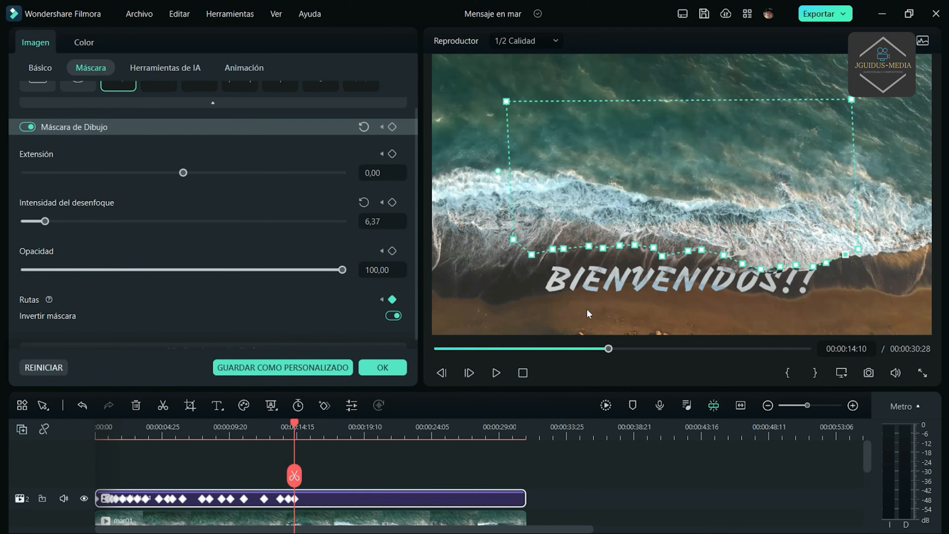
Add transform keyframes to Snapshot_21 at 00:00:14:23 and set its Y position to 114,00 px at 00:00:16:24.
click(41, 69)
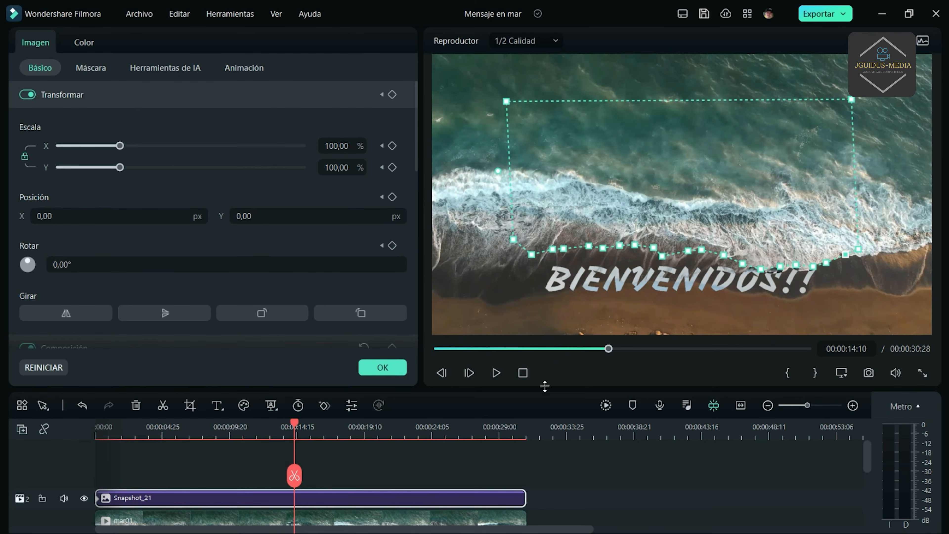
drag(608, 349, 615, 370)
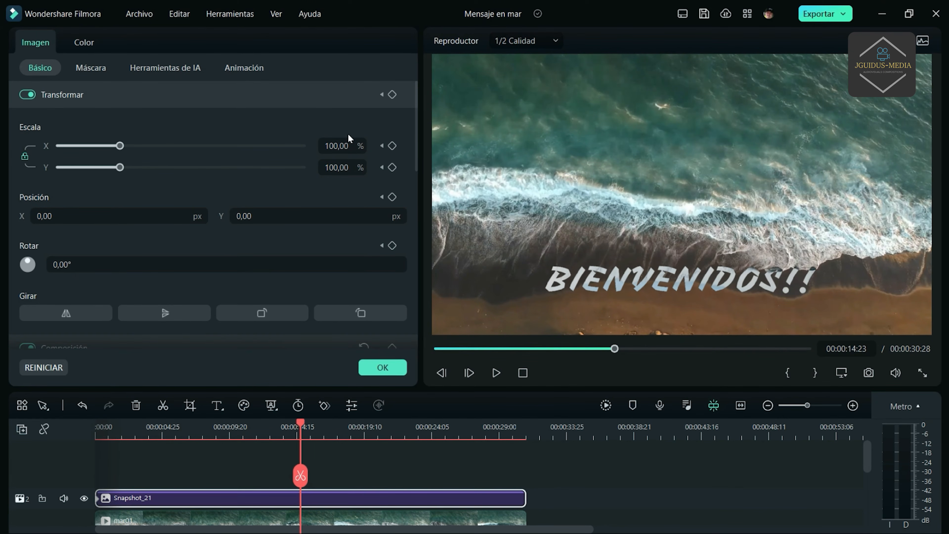
click(392, 95)
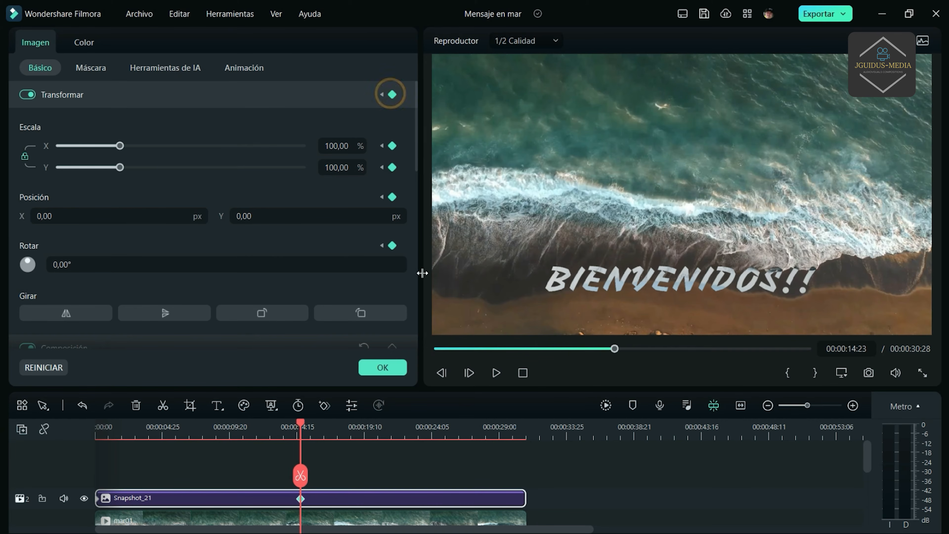
drag(616, 349, 639, 351)
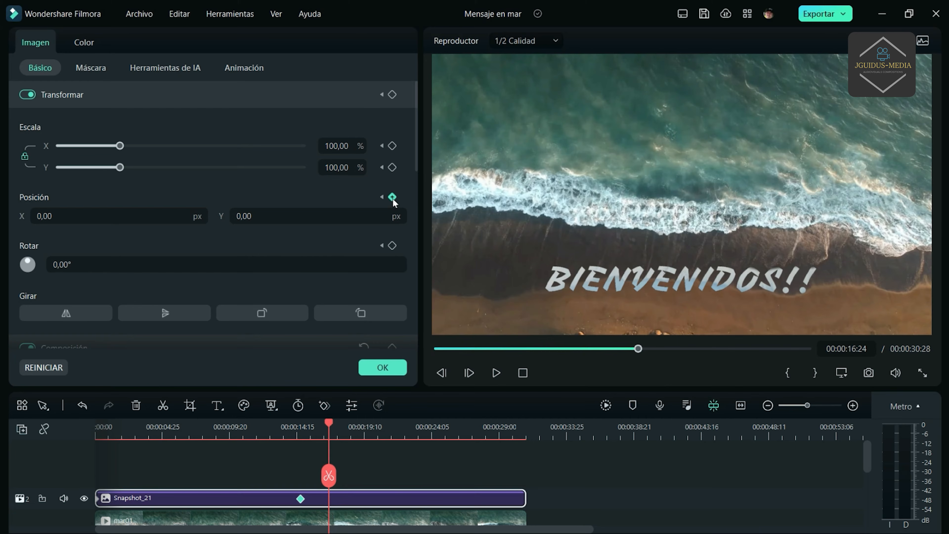
drag(262, 218, 311, 217)
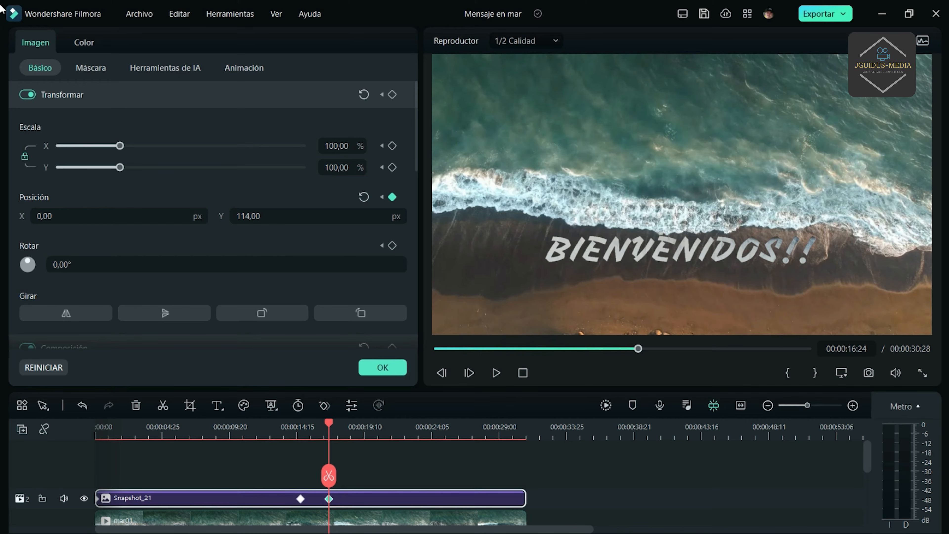
Return to the mask keyframe at 00:00:14:10 and keyframe the mask's lower edge along the foam line through 00:00:19:08.
click(80, 69)
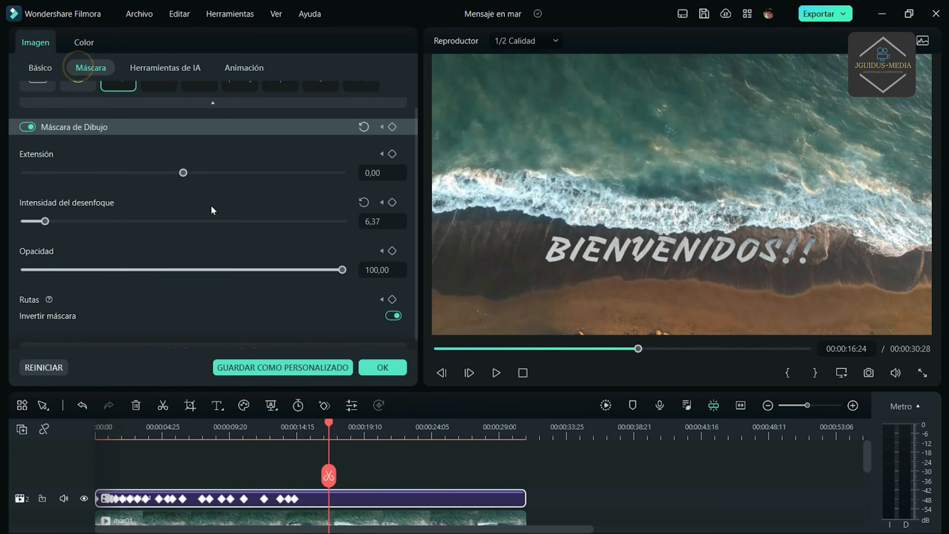
click(382, 127)
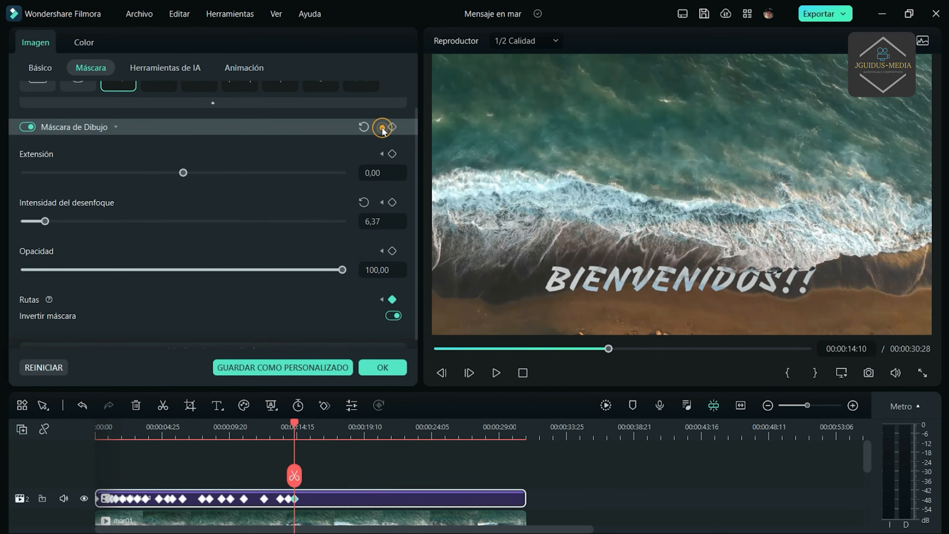
click(723, 168)
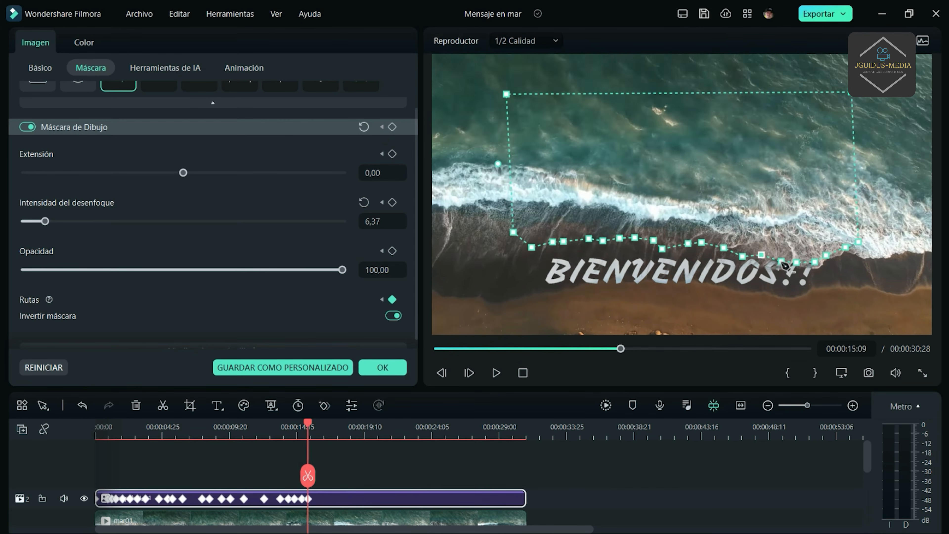
click(469, 372)
click(469, 373)
click(655, 154)
drag(650, 225, 702, 244)
click(469, 373)
click(655, 153)
click(469, 373)
click(655, 153)
drag(549, 230, 541, 243)
drag(635, 240, 634, 249)
drag(721, 241, 722, 247)
click(469, 373)
click(655, 153)
drag(635, 249, 634, 259)
drag(739, 243, 738, 251)
drag(831, 233, 835, 257)
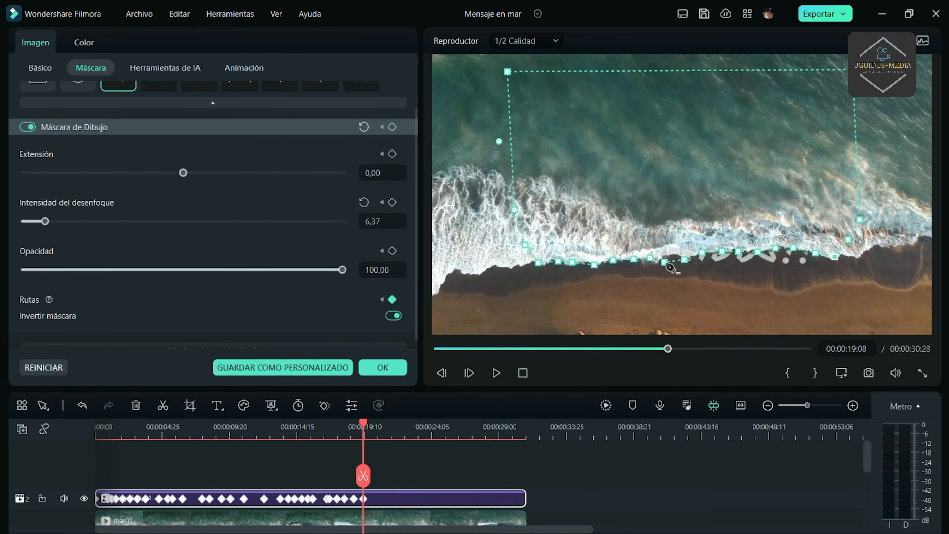
Continue frame by frame after 00:00:19:08, lowering the mask points until the wave covers the remaining letters.
click(469, 373)
click(655, 154)
drag(664, 262, 666, 267)
click(469, 372)
click(655, 154)
drag(739, 260, 738, 268)
click(470, 372)
From 00:00:24:04 toward the clip's end, keyframe the mask's lower edge to follow the foam as it uncovers and covers the text again.
drag(390, 423, 432, 422)
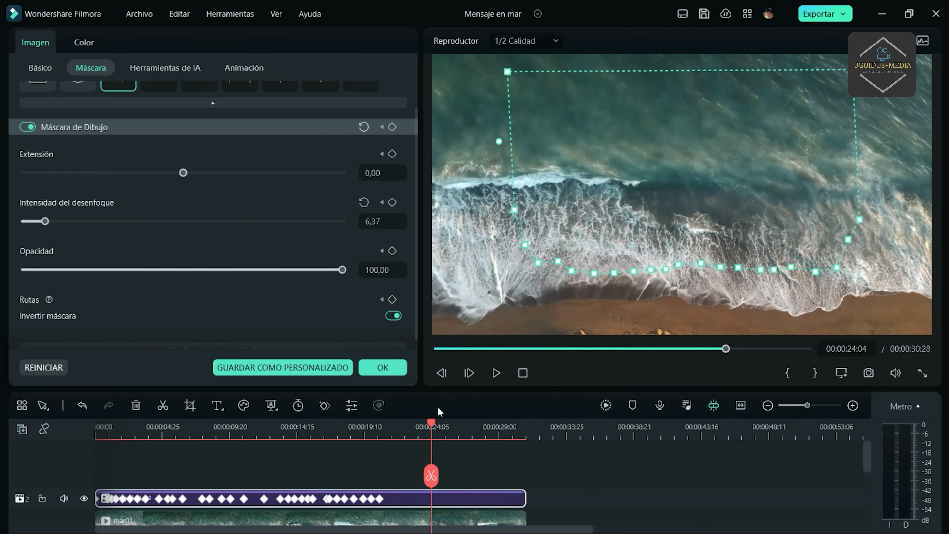
click(469, 373)
click(469, 373)
click(655, 154)
drag(634, 259, 706, 243)
click(469, 373)
click(469, 373)
click(469, 373)
click(469, 373)
drag(761, 266, 796, 242)
click(469, 373)
click(469, 373)
drag(604, 232, 595, 255)
click(470, 373)
drag(621, 227, 623, 245)
click(469, 373)
drag(567, 251, 611, 266)
click(469, 373)
drag(661, 228, 673, 244)
click(469, 372)
click(469, 373)
Play the composition from the start and in full screen to check how the waves cover and reveal the text.
click(524, 374)
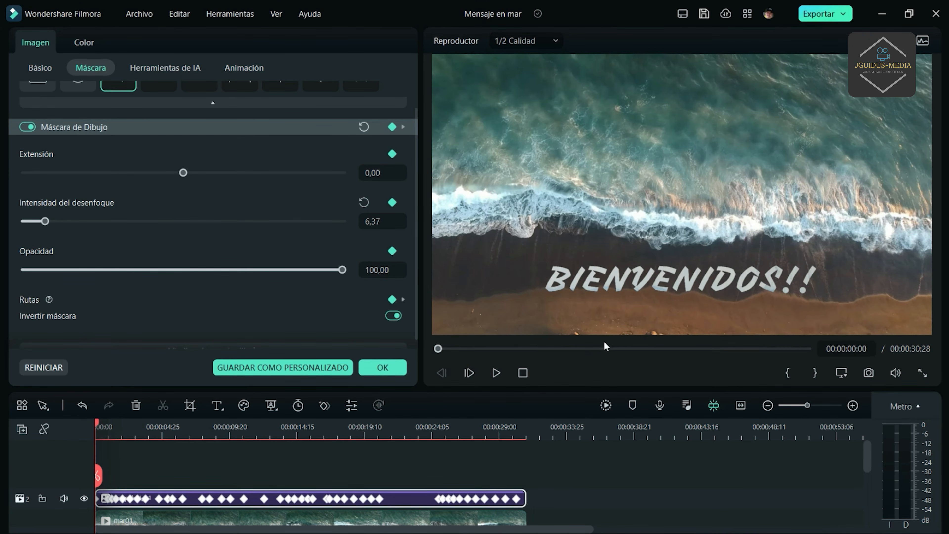
click(497, 372)
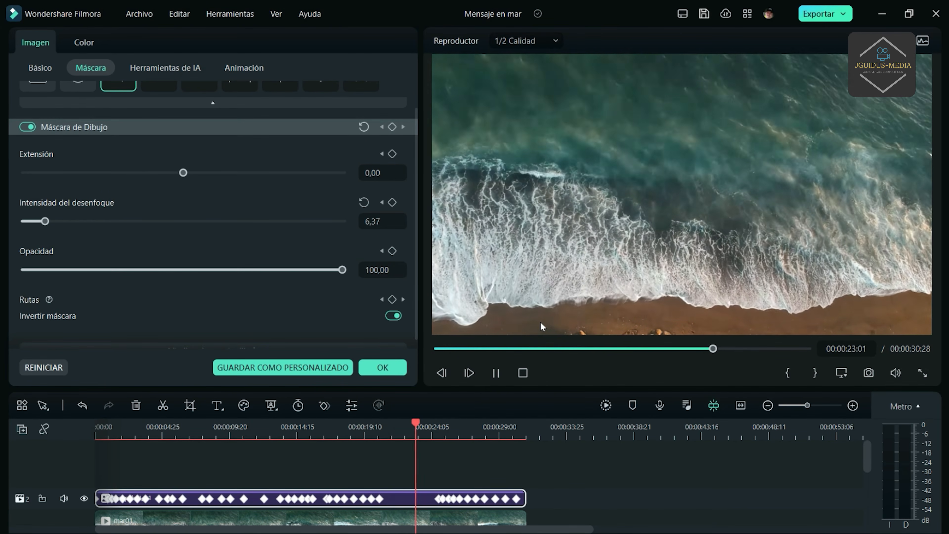
click(428, 430)
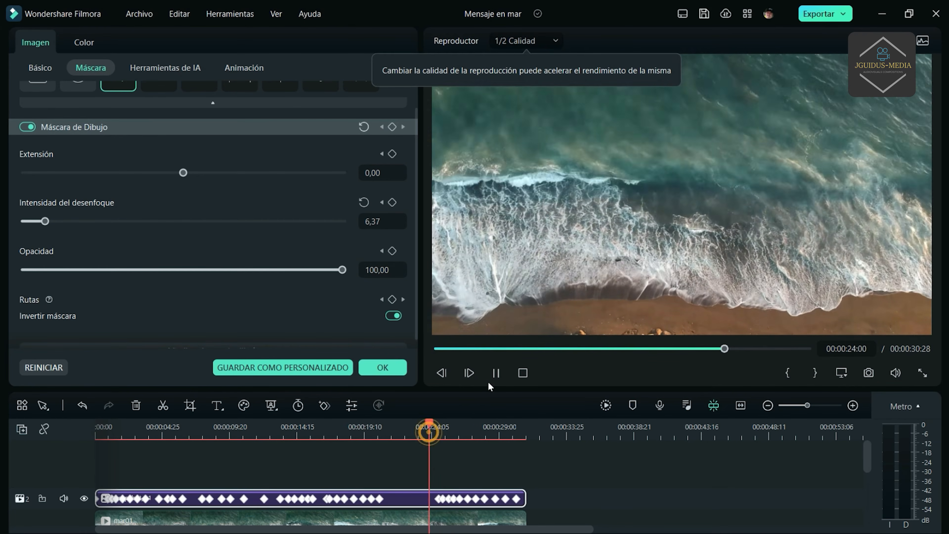
click(496, 373)
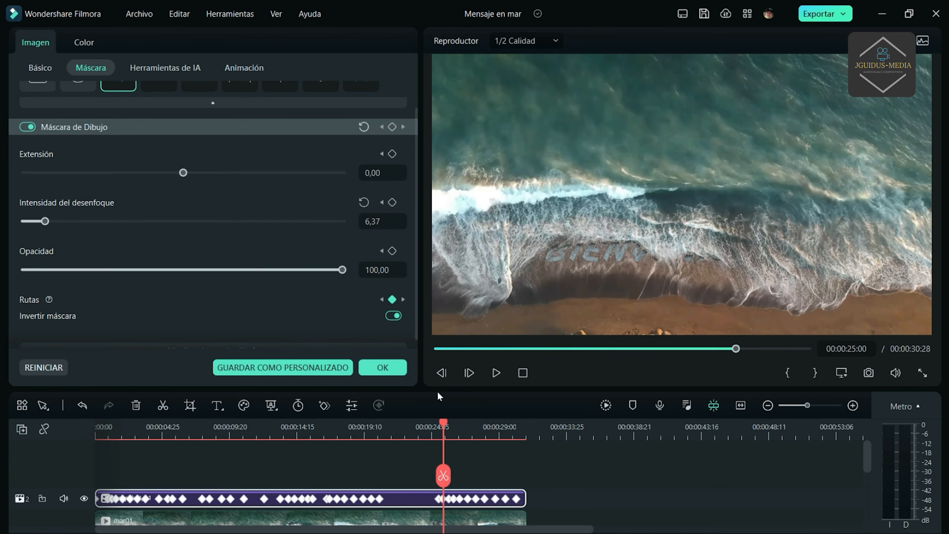
click(381, 154)
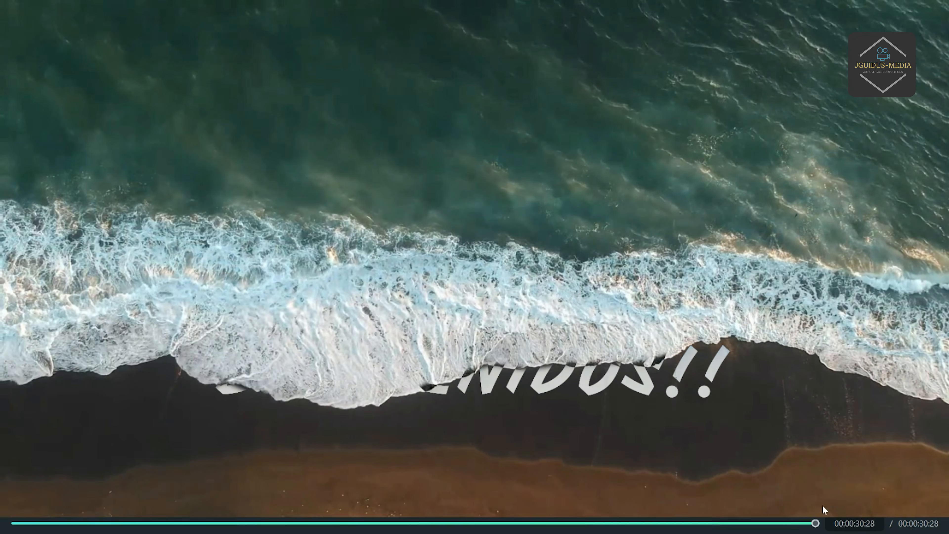
click(931, 522)
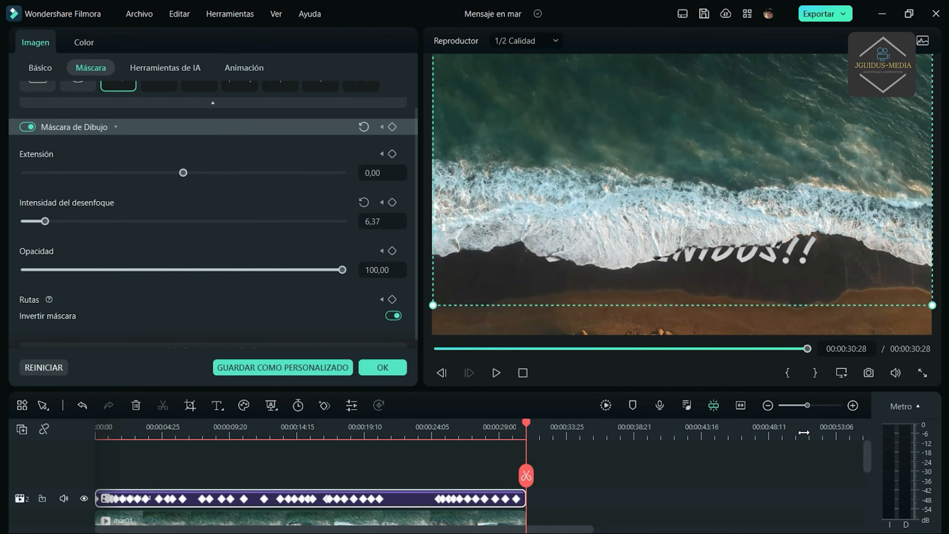